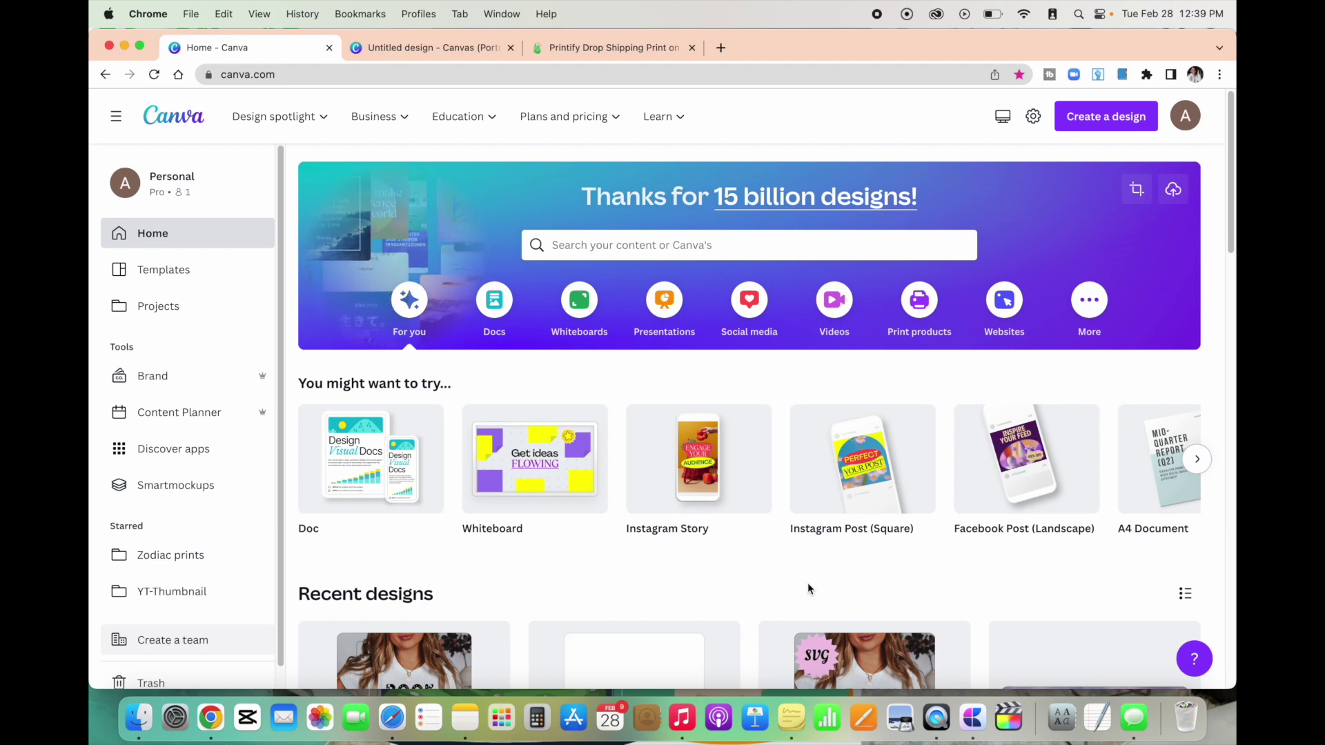
Bring the Etsy browser window forward and search Etsy for 'pet portrait'
{"action": "key", "text": "ctrl+Up"}
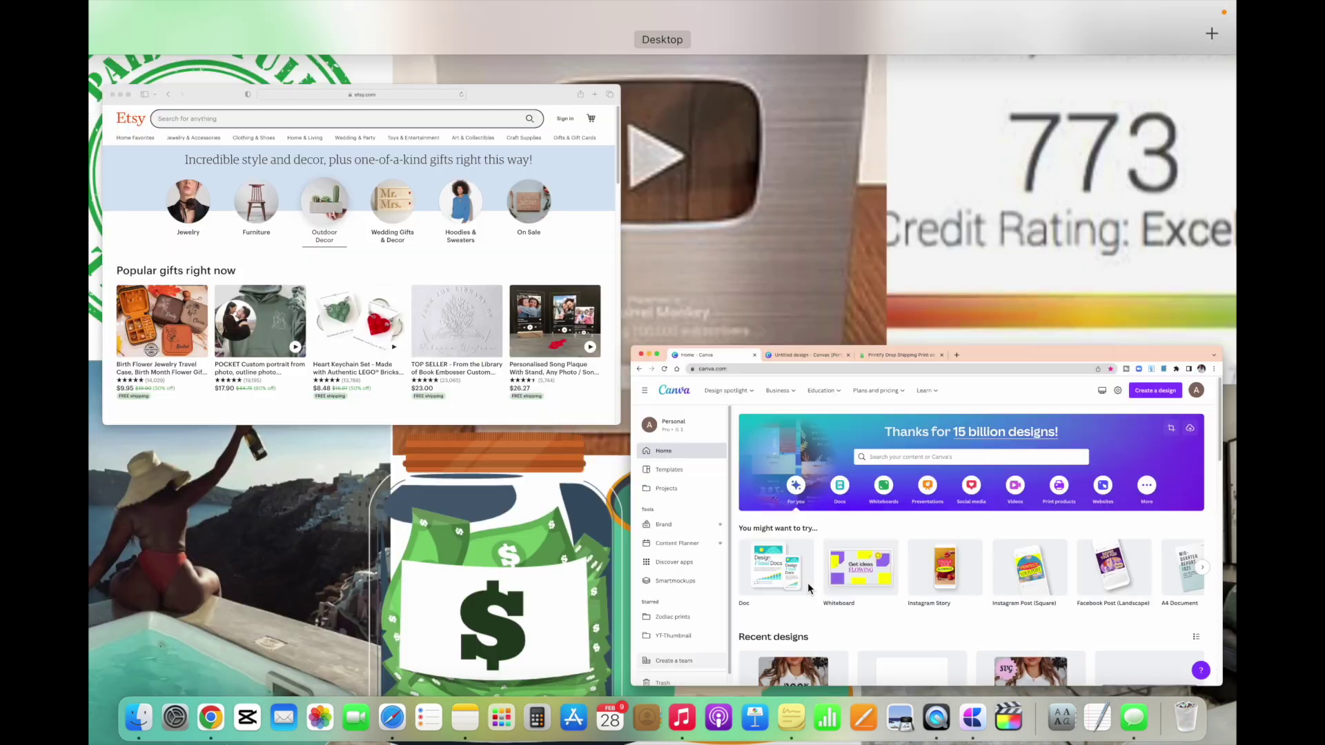
{"action": "left_click", "coordinate": [524, 374]}
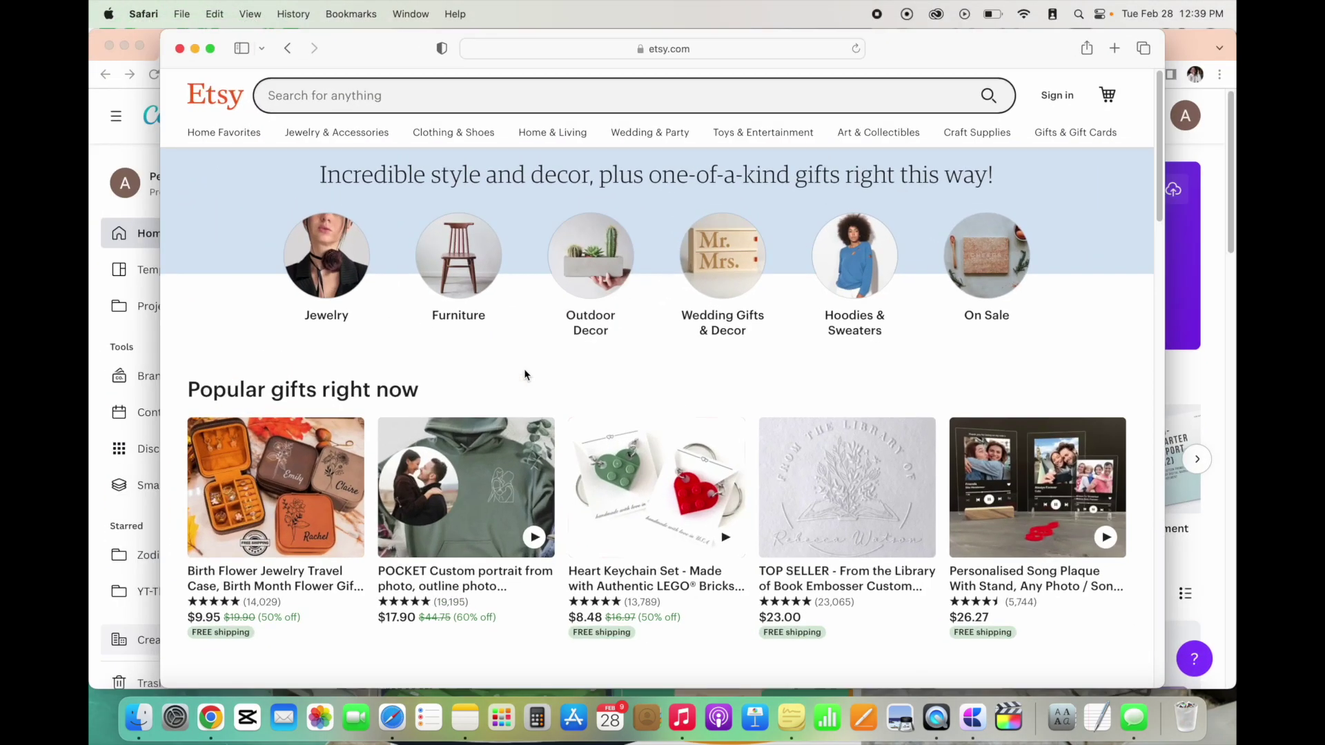
{"action": "left_click", "coordinate": [391, 87]}
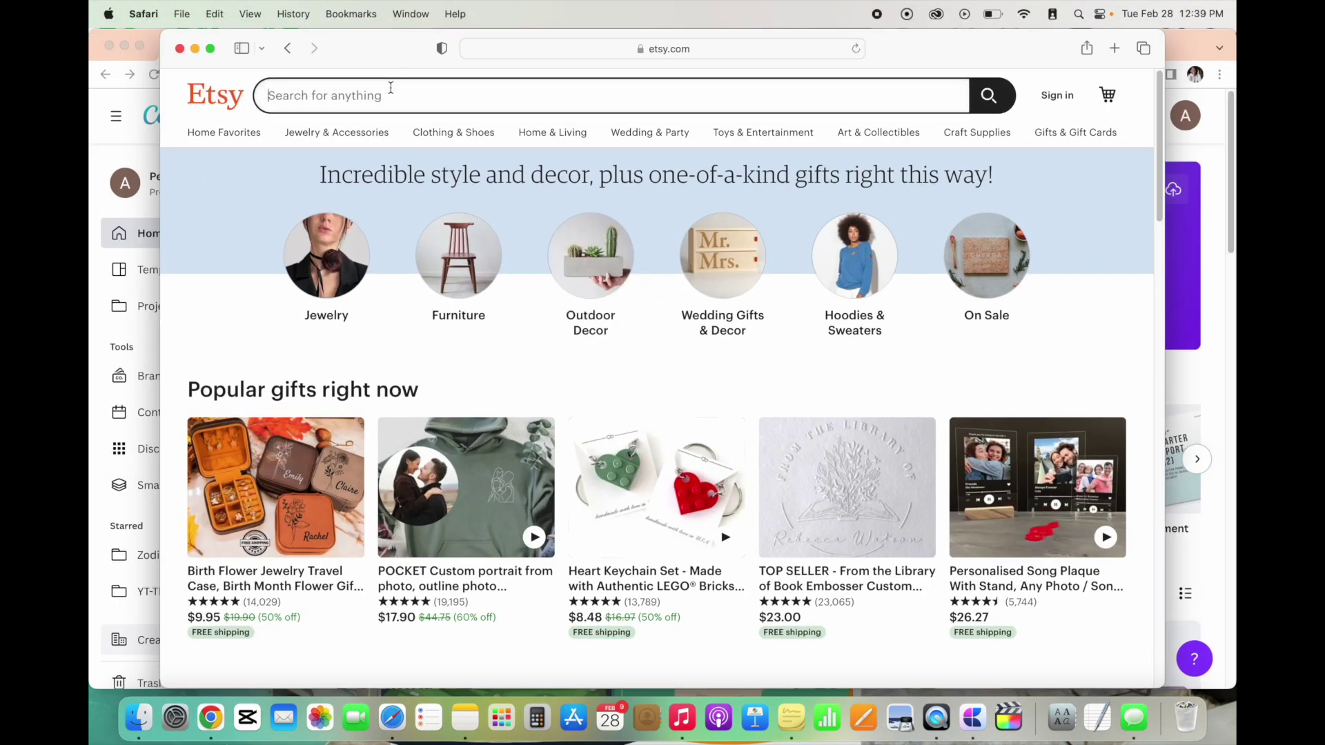
{"action": "type", "text": "pet portrait"}
{"action": "key", "text": "Return"}
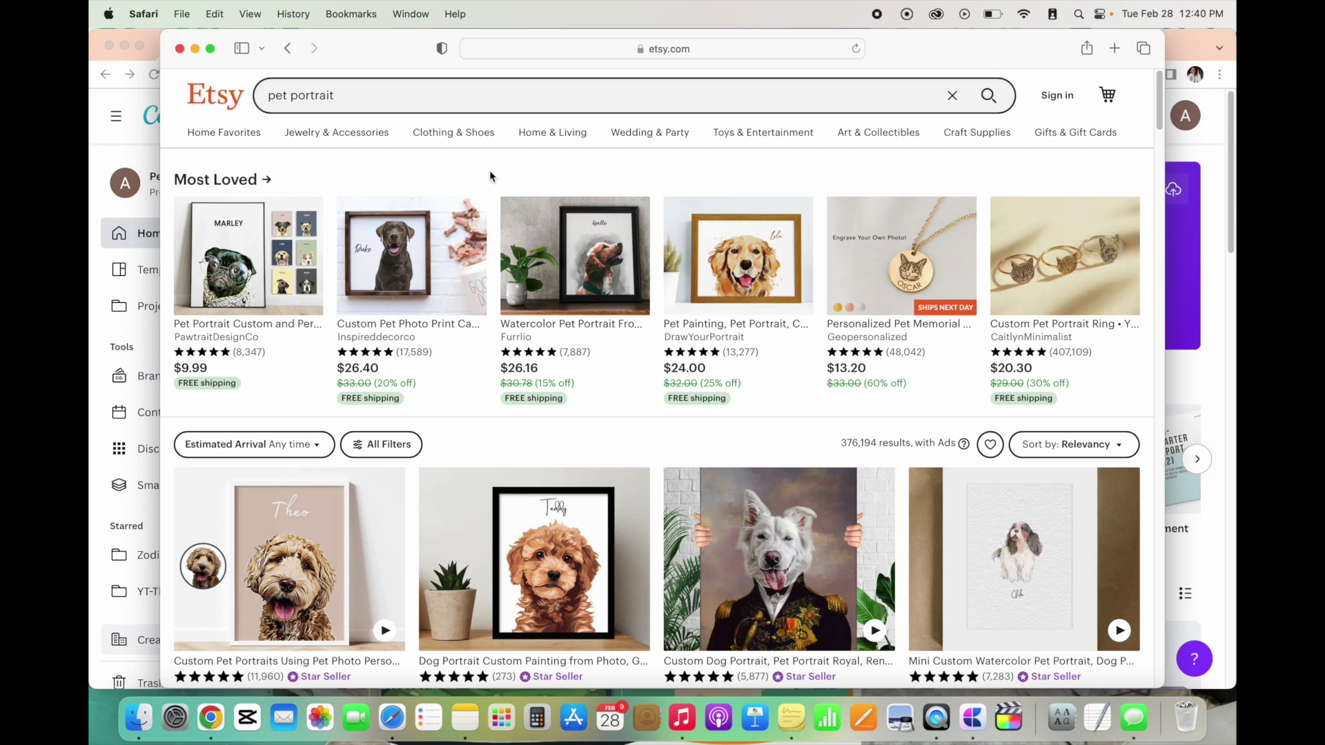
Browse the results and open the Watercolor Pet Portrait listing in a new tab
{"action": "scroll", "coordinate": [490, 170], "scroll_direction": "down", "scroll_amount": 4}
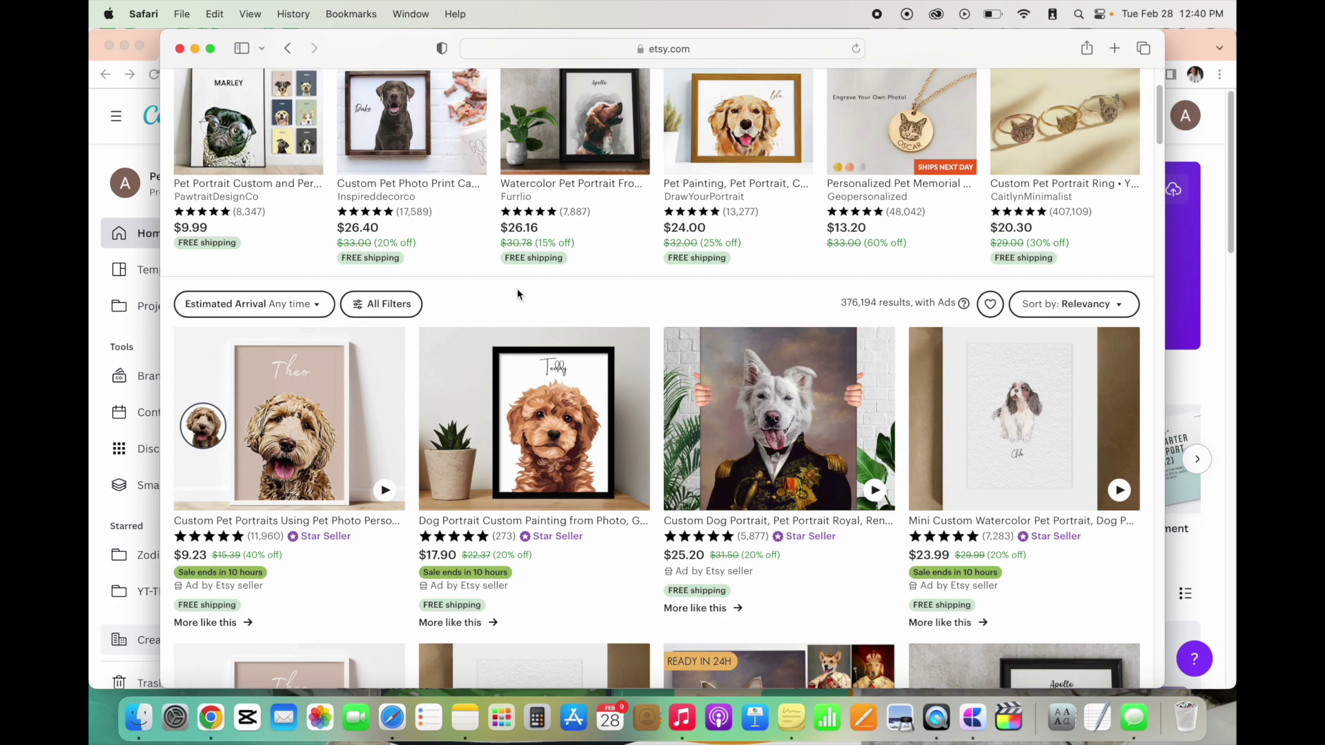
{"action": "scroll", "coordinate": [516, 289], "scroll_direction": "down", "scroll_amount": 3}
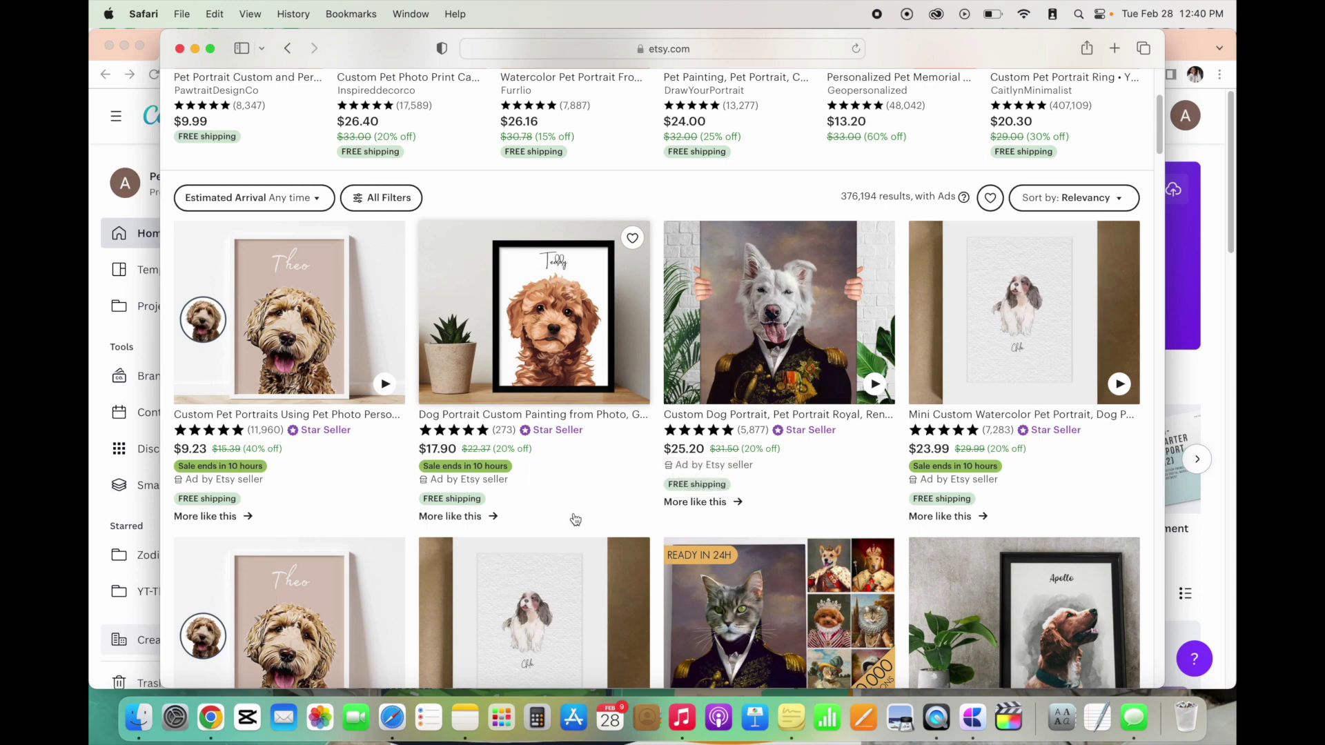
{"action": "scroll", "coordinate": [576, 519], "scroll_direction": "down", "scroll_amount": 5}
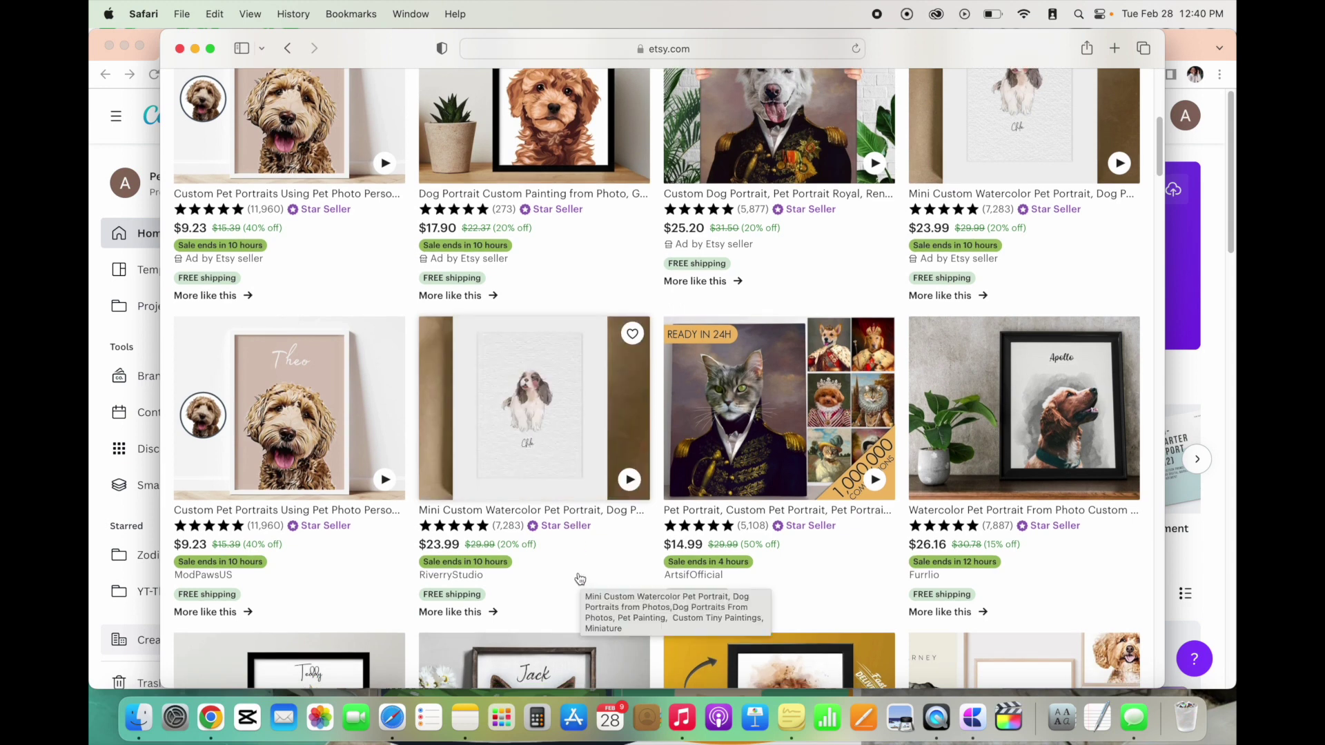
{"action": "scroll", "coordinate": [580, 578], "scroll_direction": "down", "scroll_amount": 2}
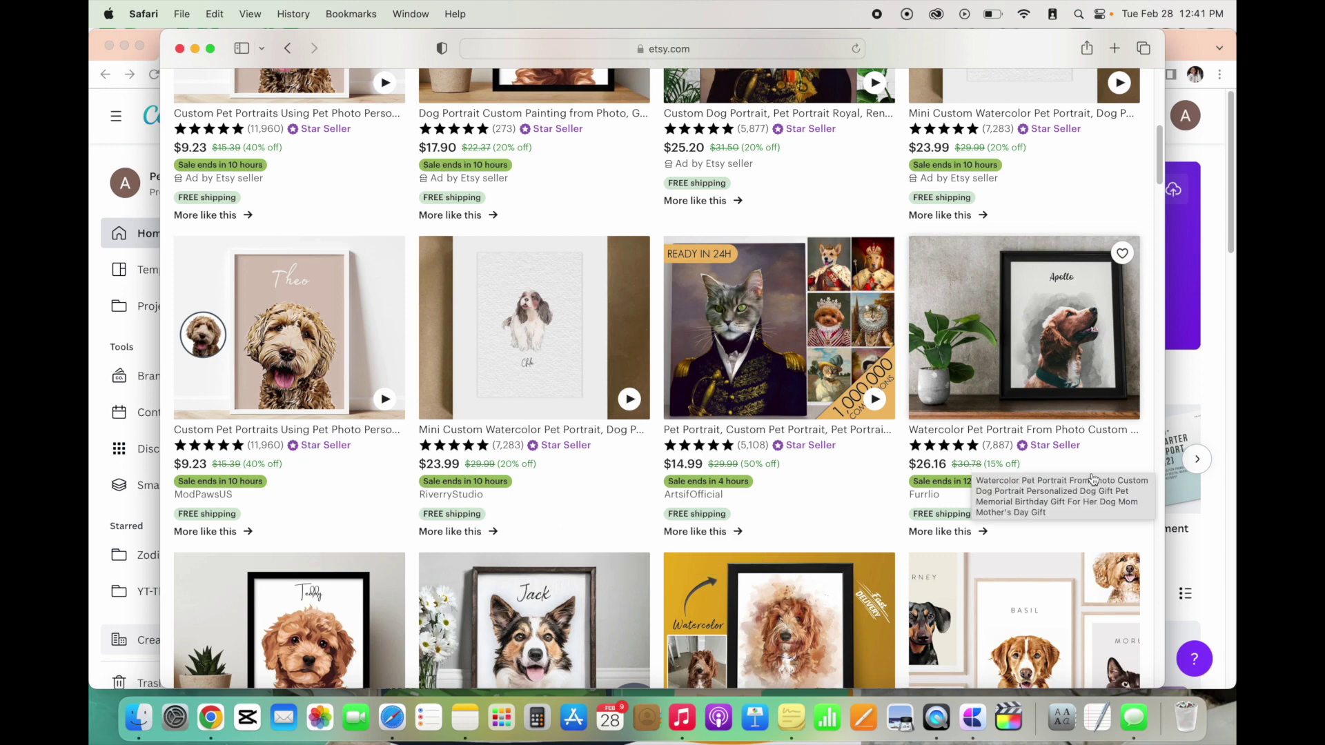
{"action": "left_click", "coordinate": [1062, 404]}
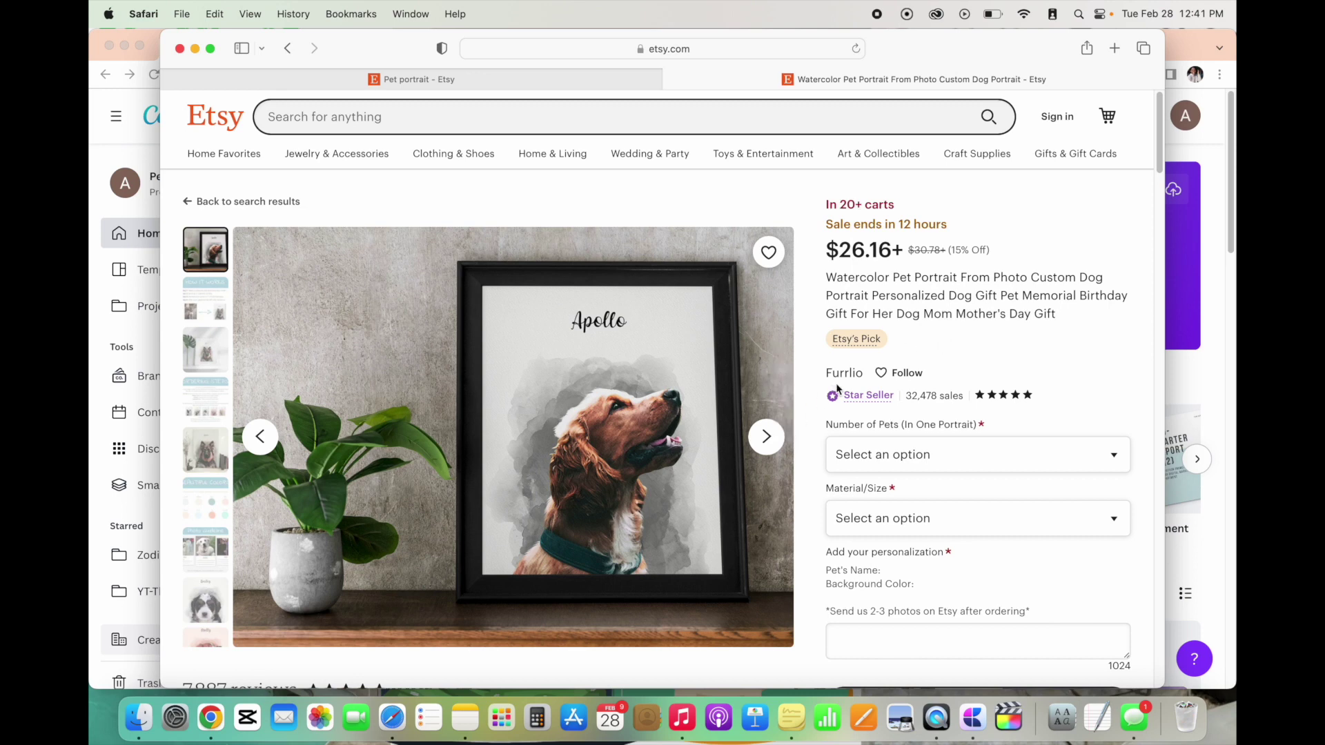
Switch back to Chrome's Canva home page, leaving the Etsy listing open
{"action": "key", "text": "super+Tab"}
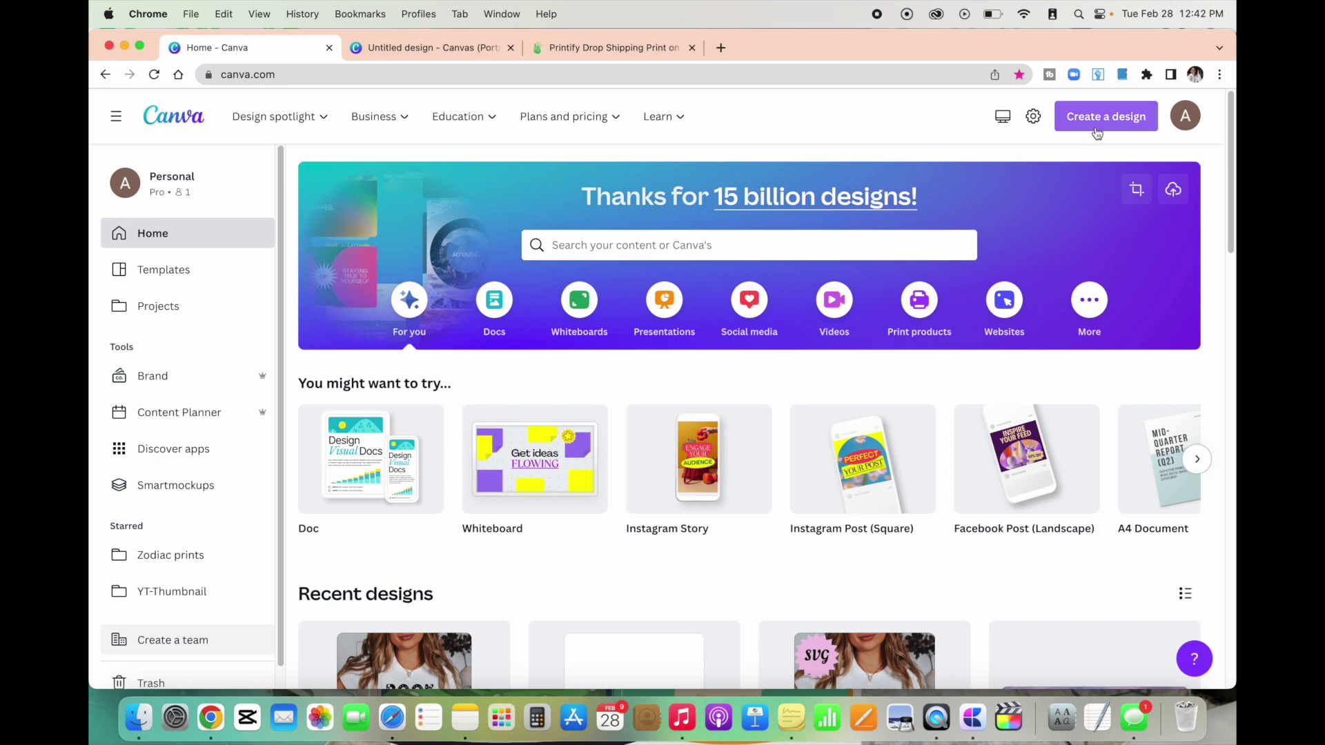
Search new-design formats for 'portrait', browse results like Canvas Print (Portrait), then return to the portrait canvas
{"action": "left_click", "coordinate": [1211, 44]}
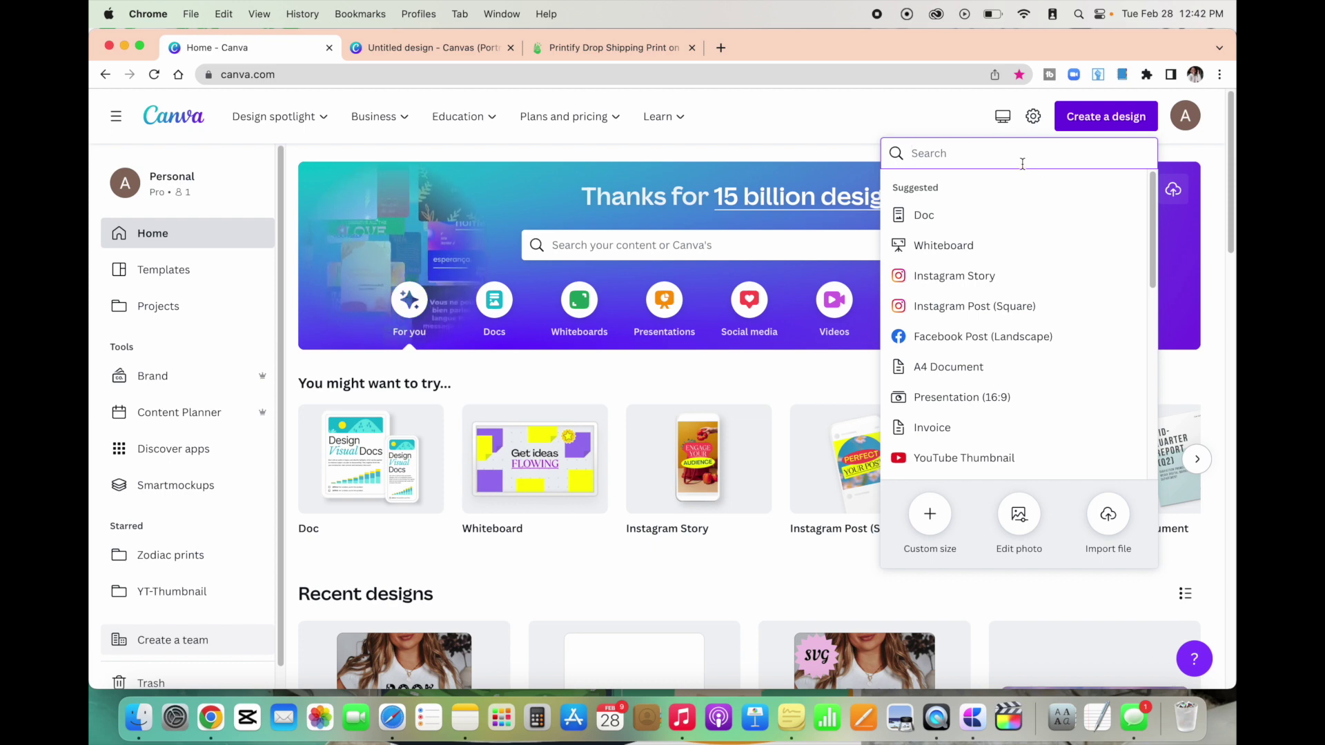
{"action": "type", "text": "portrait"}
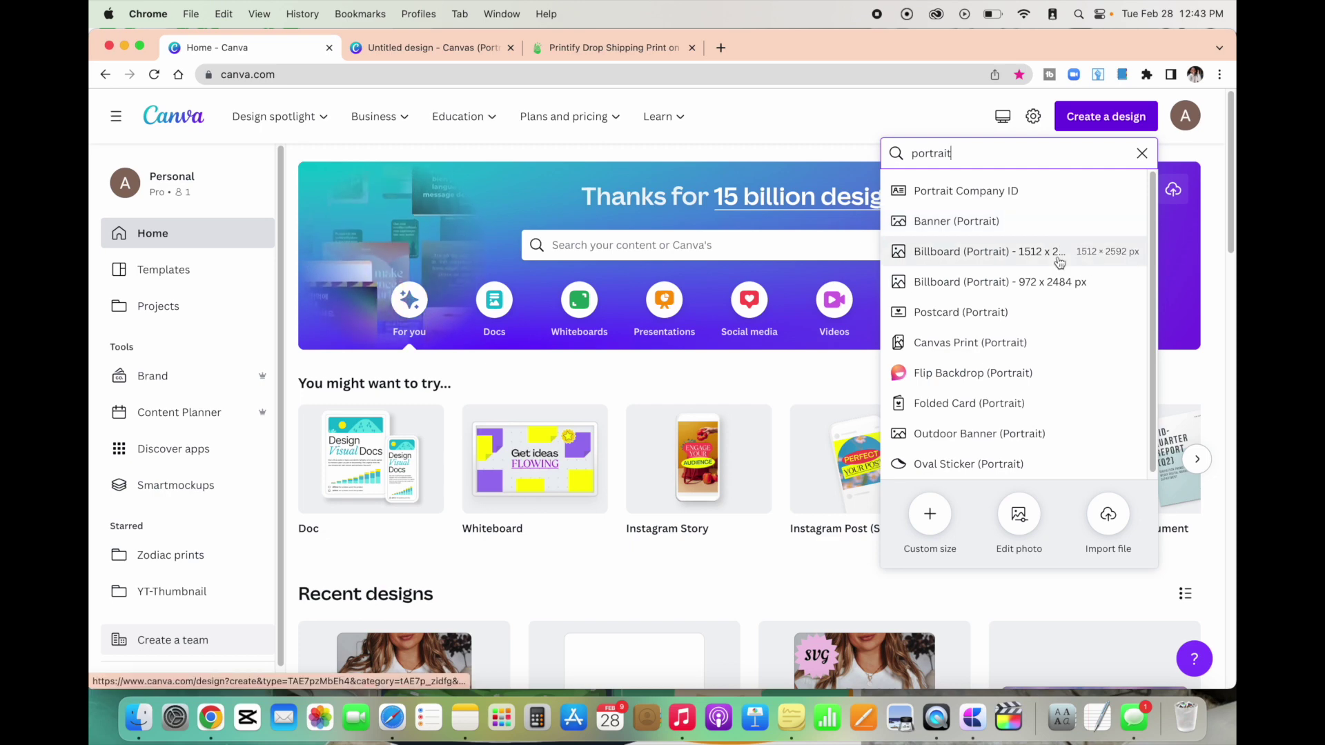
{"action": "scroll", "coordinate": [1059, 262], "scroll_direction": "down", "scroll_amount": 1}
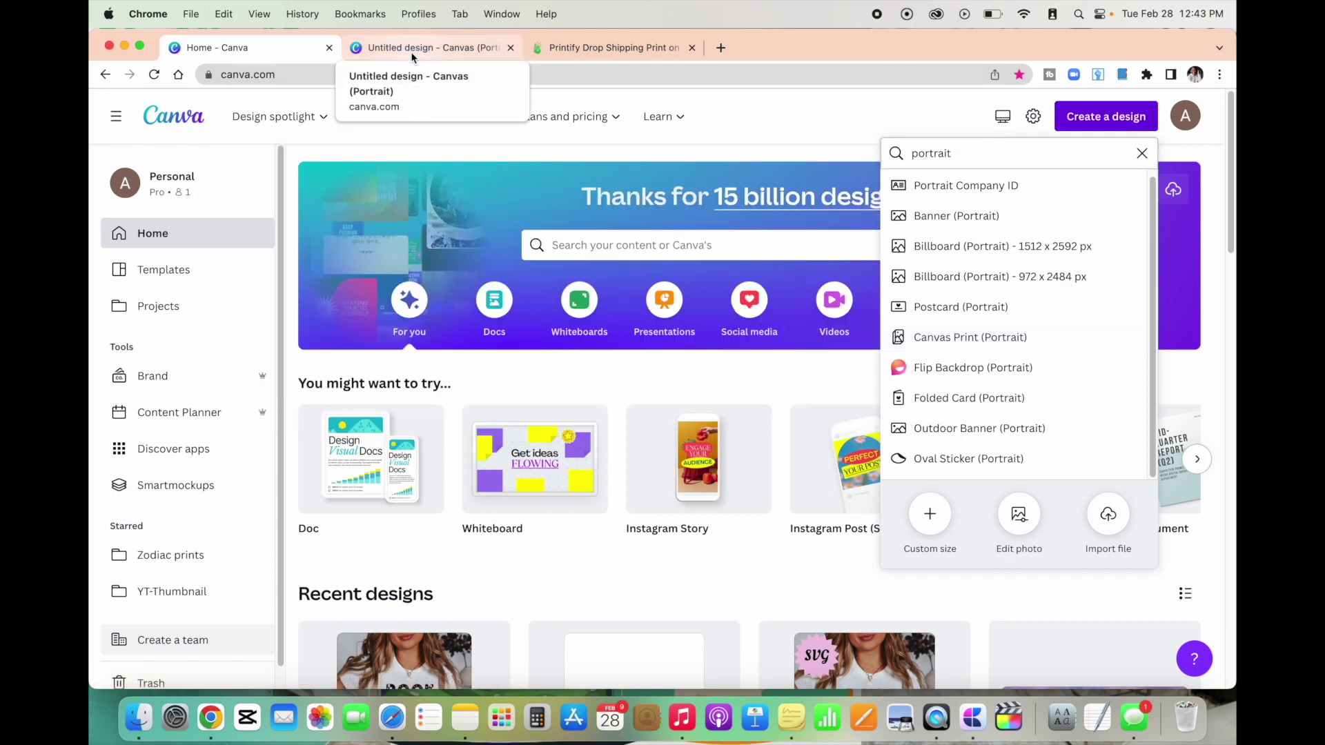
{"action": "left_click", "coordinate": [412, 51]}
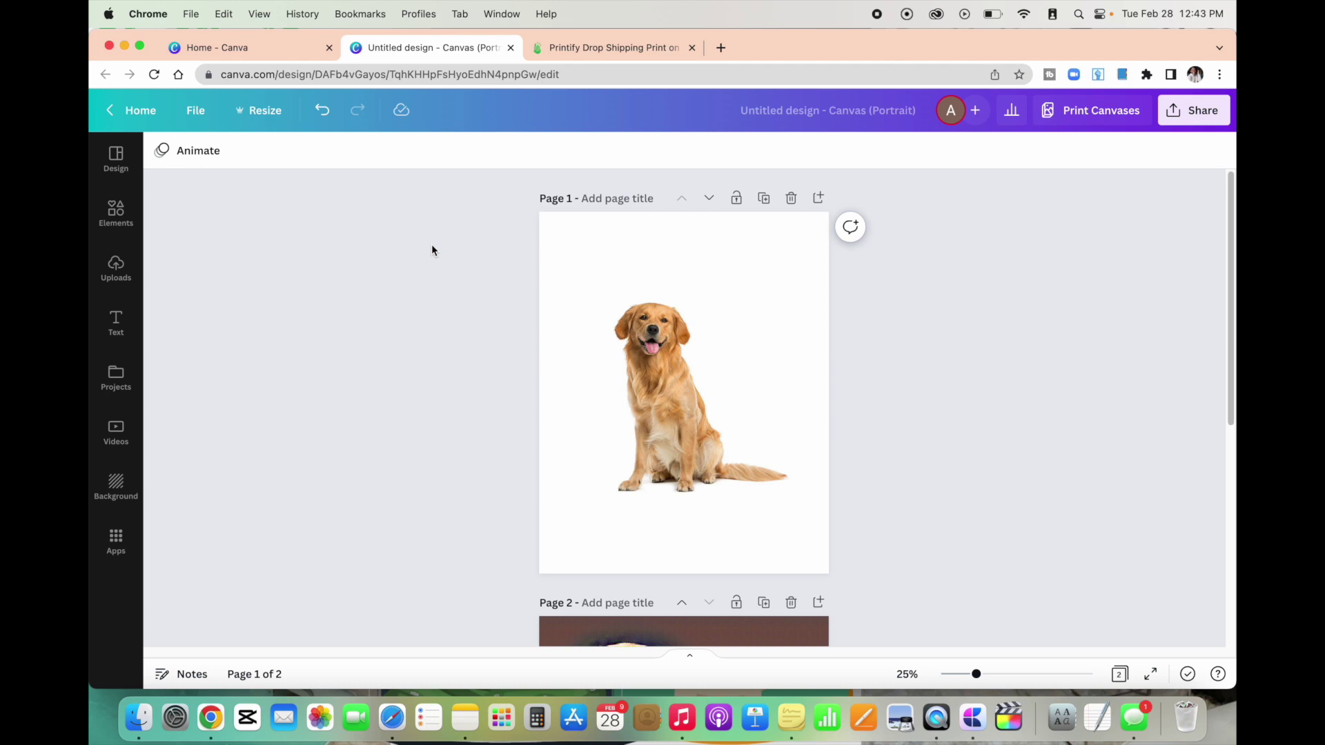
Select the golden retriever photo, zoom the page to about 34%, then select the page
{"action": "left_click", "coordinate": [604, 324]}
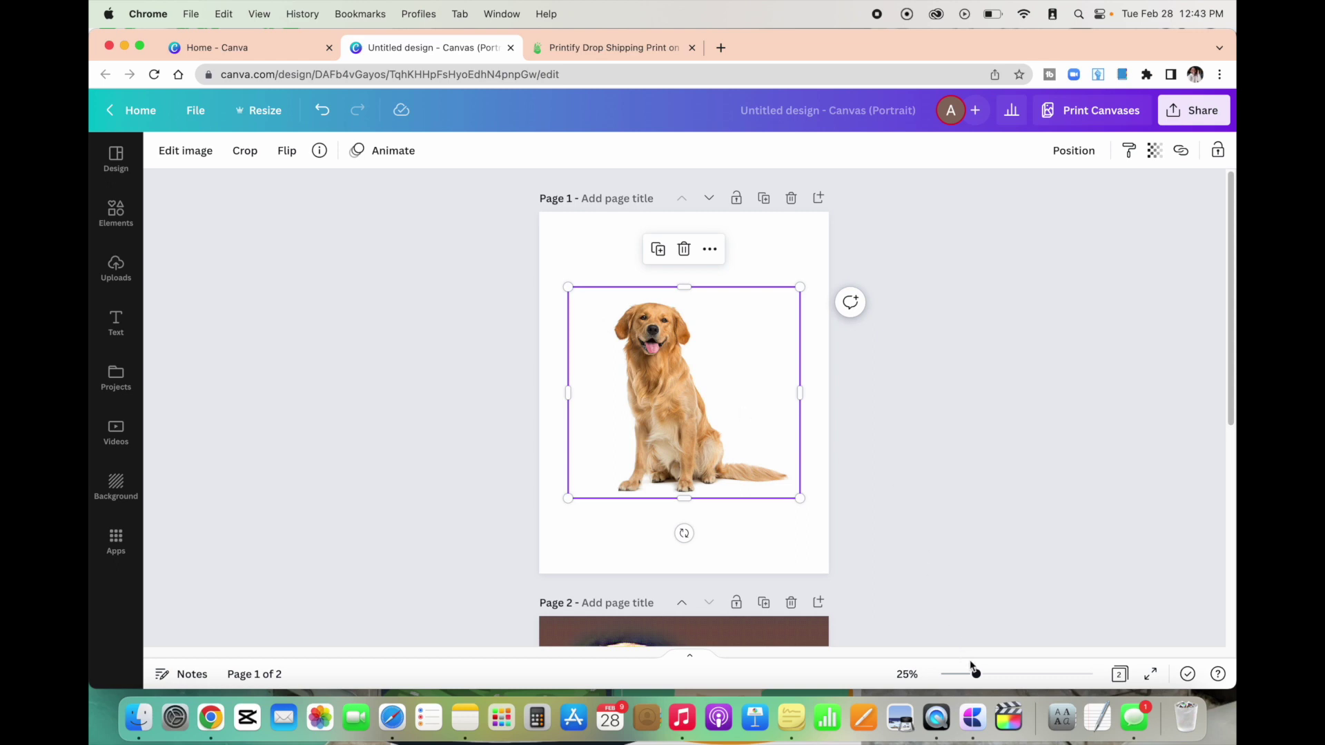
{"action": "left_click_drag", "start_coordinate": [976, 674], "coordinate": [989, 674]}
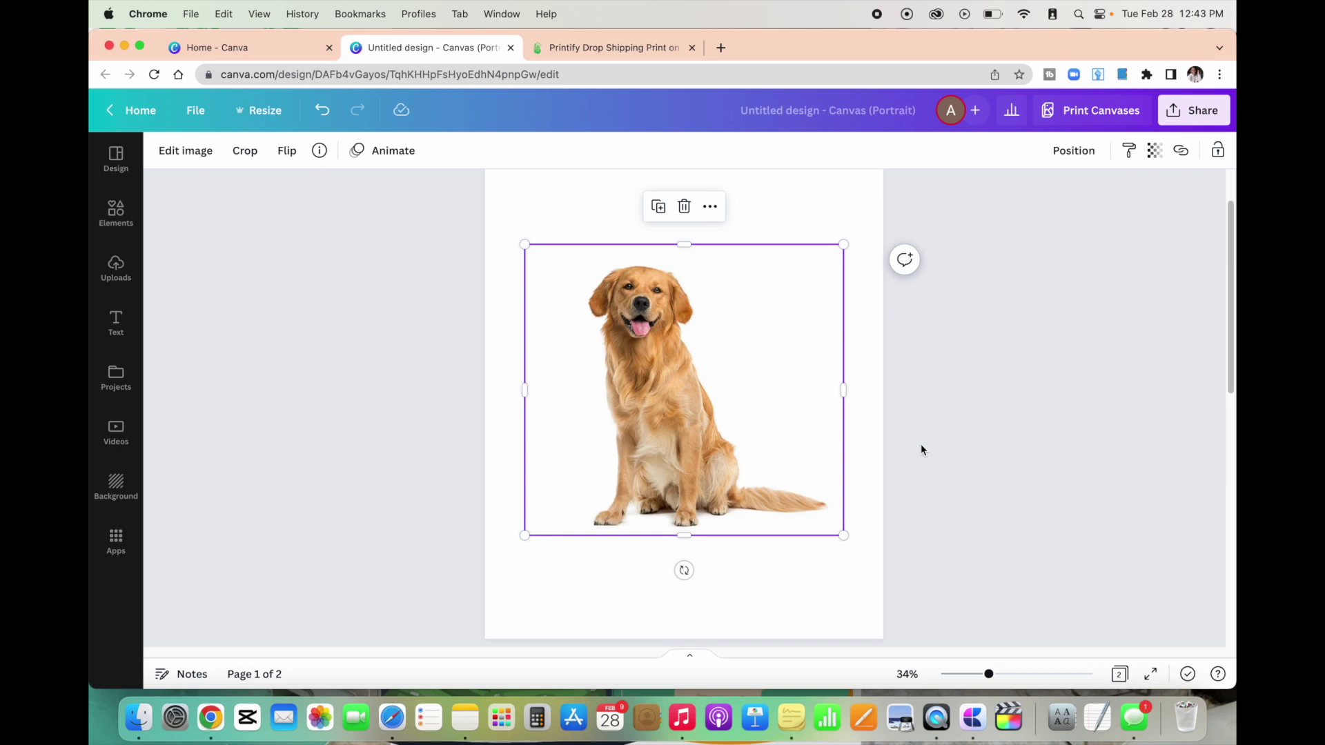
{"action": "scroll", "coordinate": [921, 445], "scroll_direction": "up", "scroll_amount": 1}
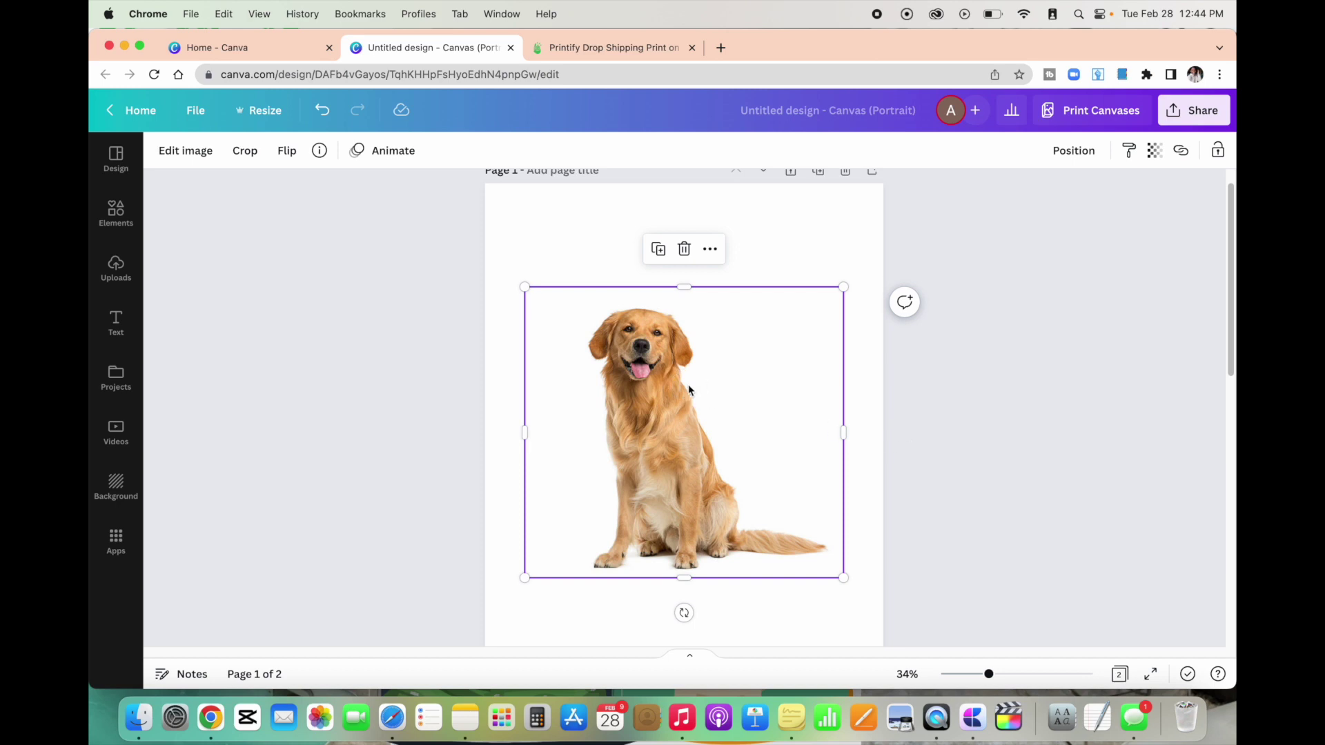
{"action": "left_click", "coordinate": [551, 248]}
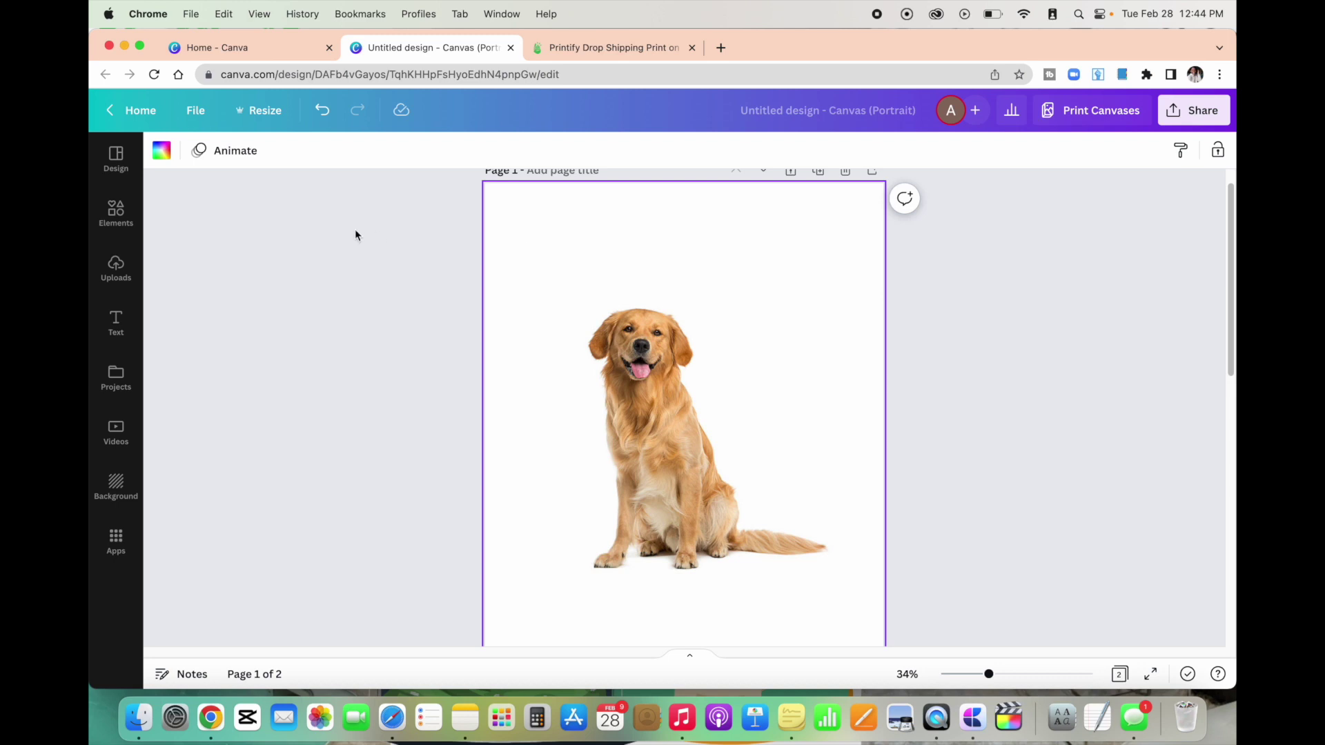
Color the page 1 background pale pink with the first DefinedBy Alex brand colour
{"action": "left_click", "coordinate": [161, 151]}
{"action": "left_click", "coordinate": [178, 343]}
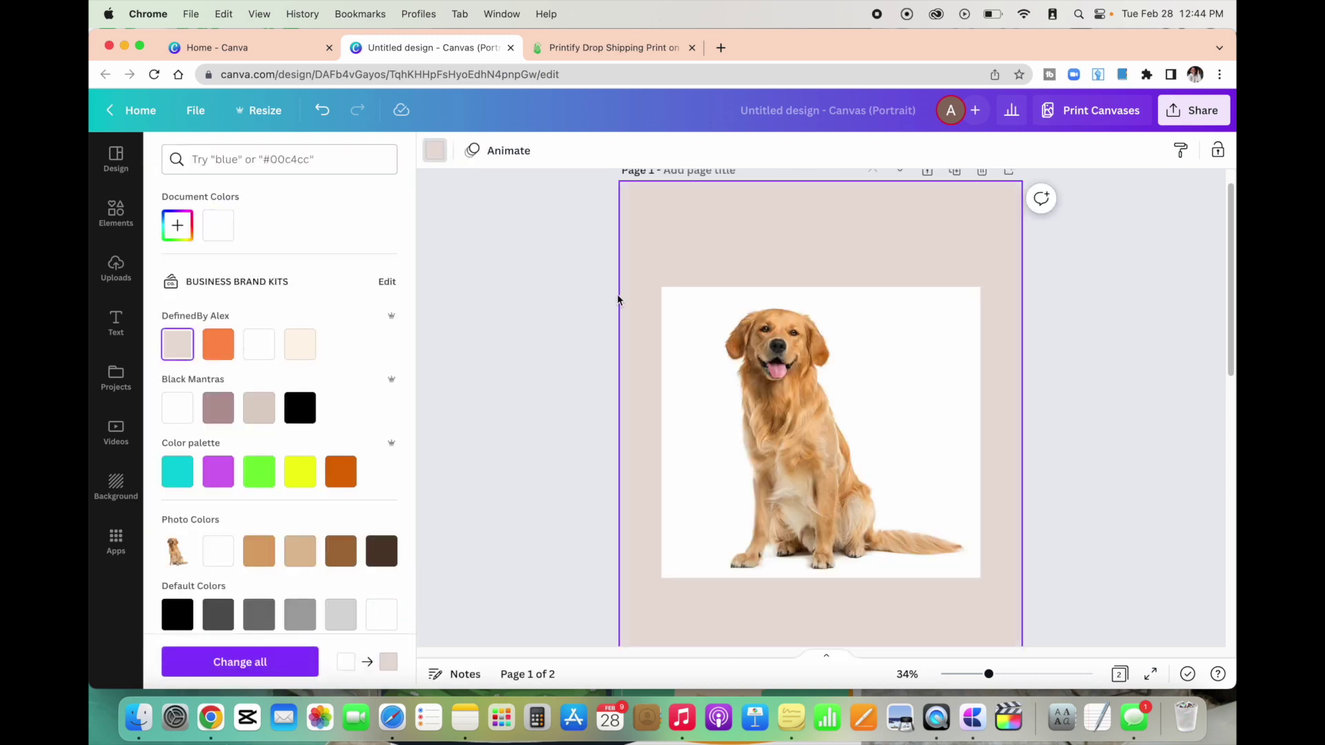
{"action": "left_click", "coordinate": [707, 323]}
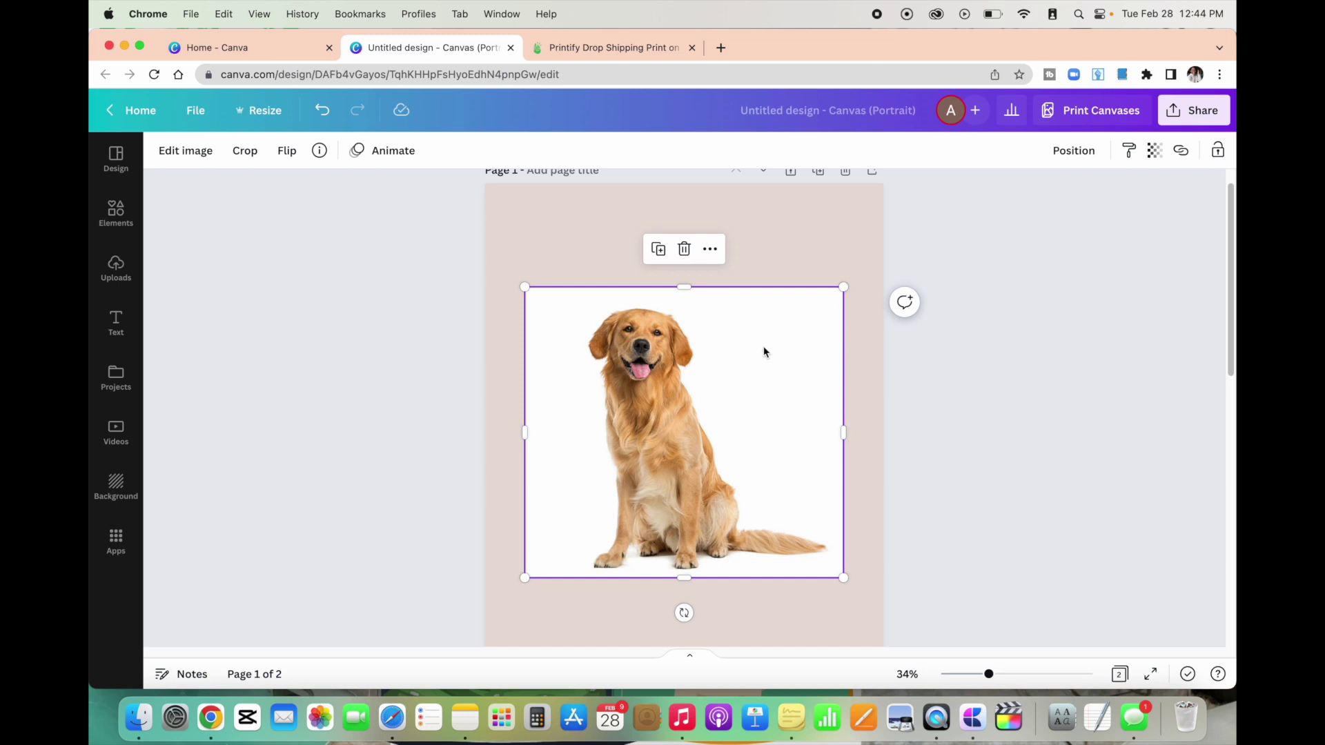
Scroll to page 2's finished 'max' painted portrait on brown, then back to page 1
{"action": "scroll", "coordinate": [783, 357], "scroll_direction": "down", "scroll_amount": 10}
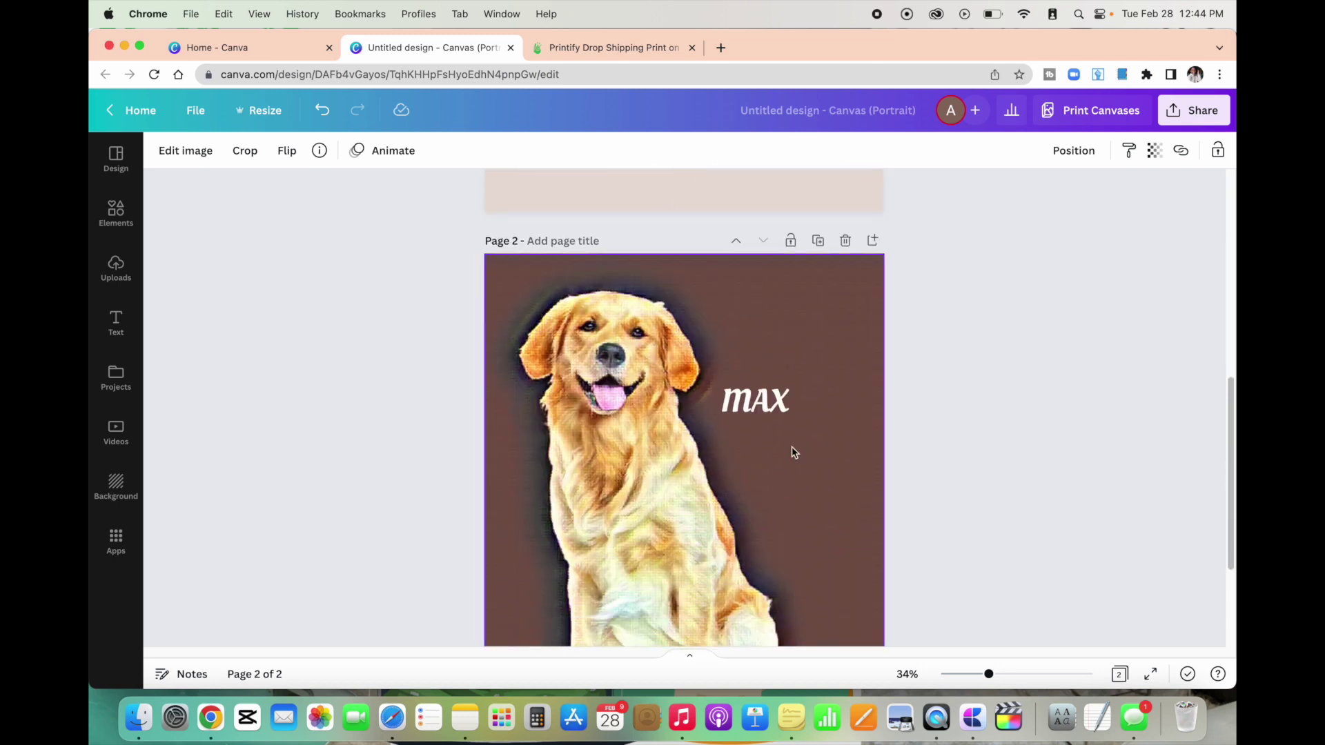
{"action": "scroll", "coordinate": [792, 448], "scroll_direction": "up", "scroll_amount": 5}
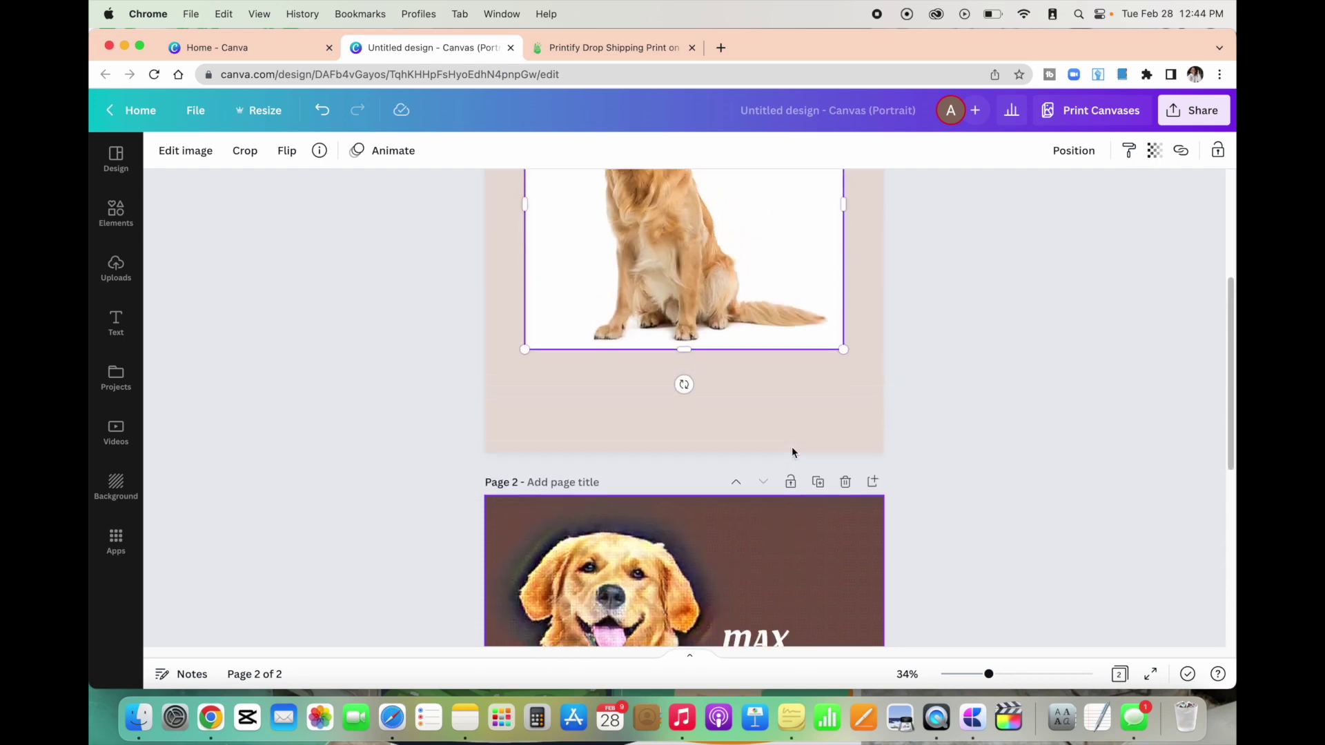
{"action": "scroll", "coordinate": [793, 452], "scroll_direction": "down", "scroll_amount": 5}
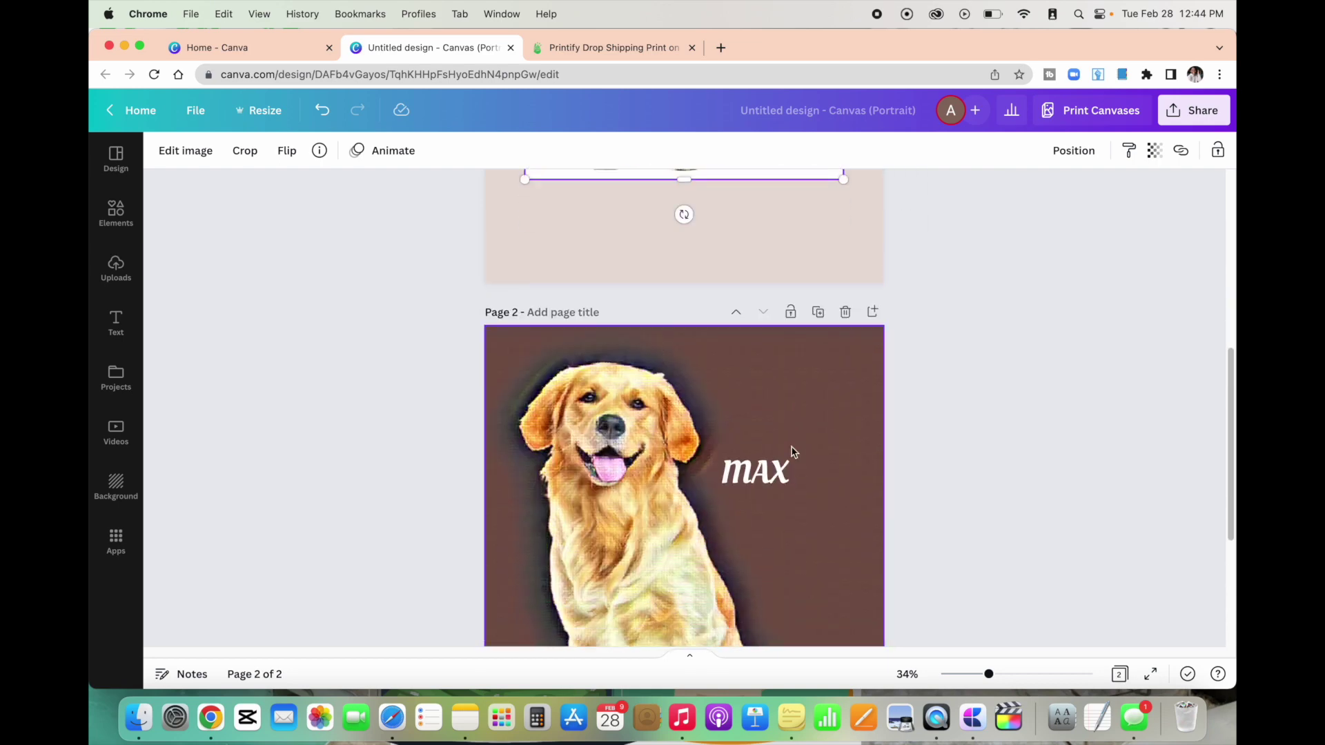
{"action": "scroll", "coordinate": [817, 432], "scroll_direction": "down", "scroll_amount": 2}
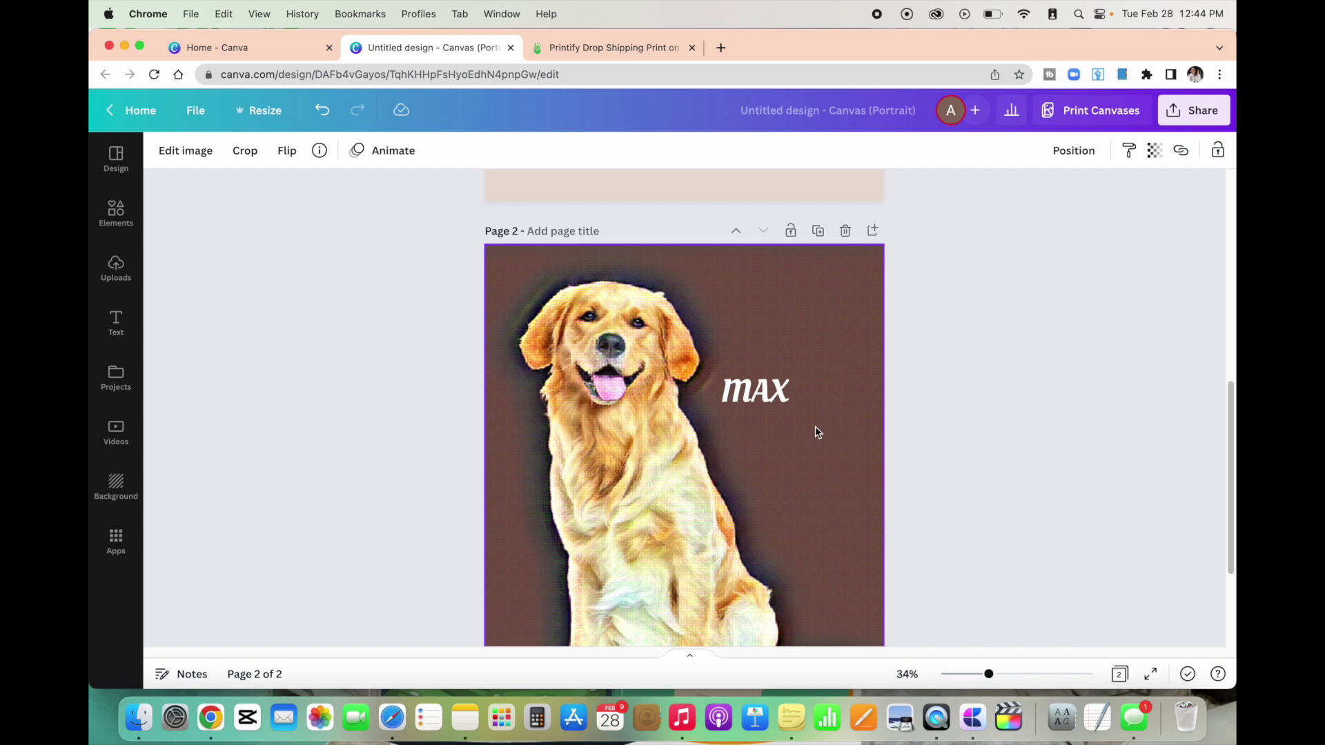
{"action": "scroll", "coordinate": [816, 433], "scroll_direction": "up", "scroll_amount": 8}
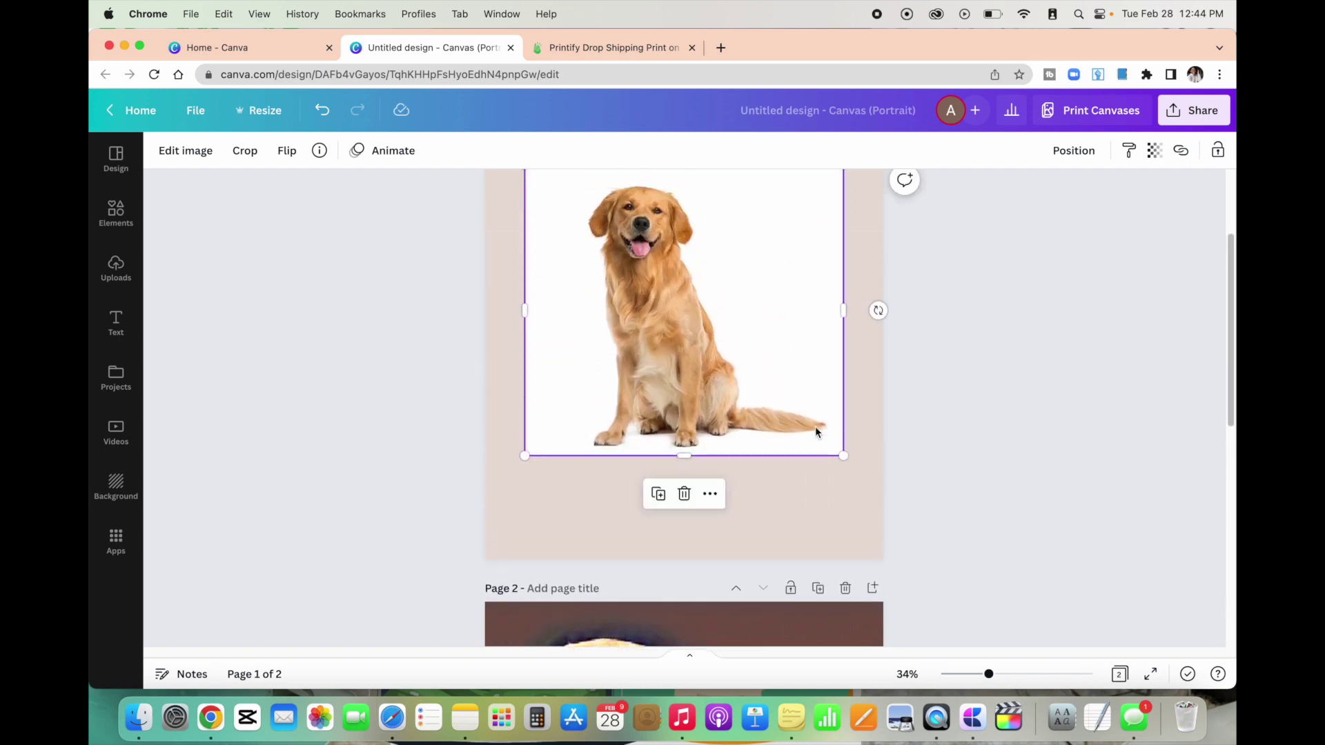
{"action": "scroll", "coordinate": [867, 427], "scroll_direction": "up", "scroll_amount": 1}
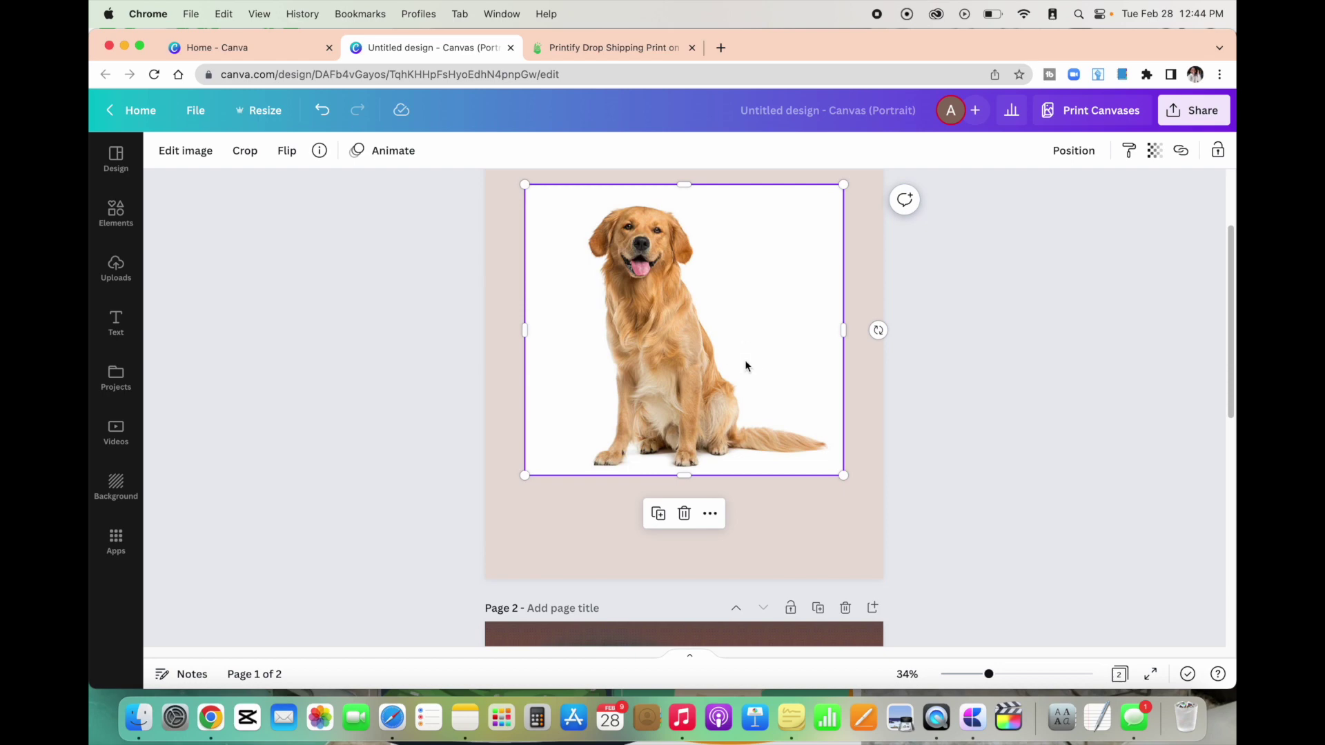
{"action": "scroll", "coordinate": [746, 366], "scroll_direction": "up", "scroll_amount": 3}
{"action": "scroll", "coordinate": [746, 365], "scroll_direction": "down", "scroll_amount": 2}
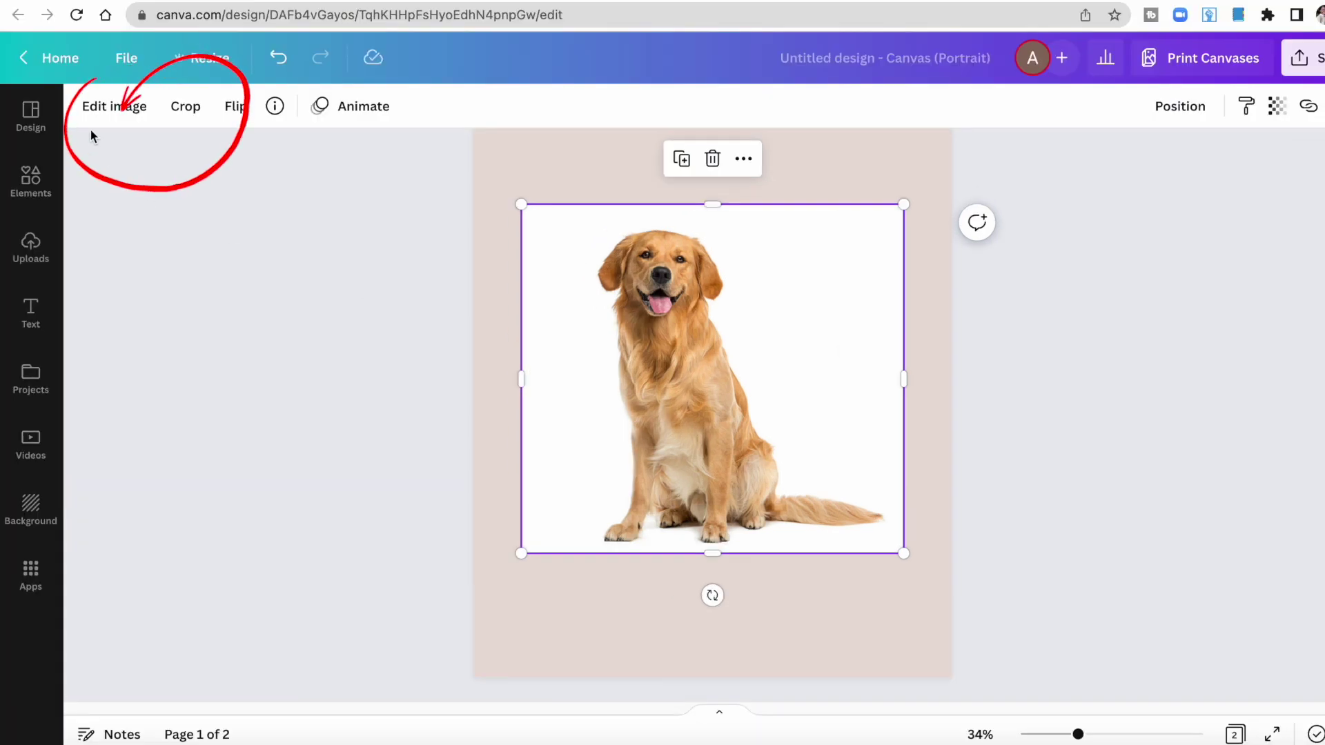
In Edit image for the dog photo, expand Paint Effects to show Mosaic, Windel and Meiya
{"action": "left_click", "coordinate": [97, 110]}
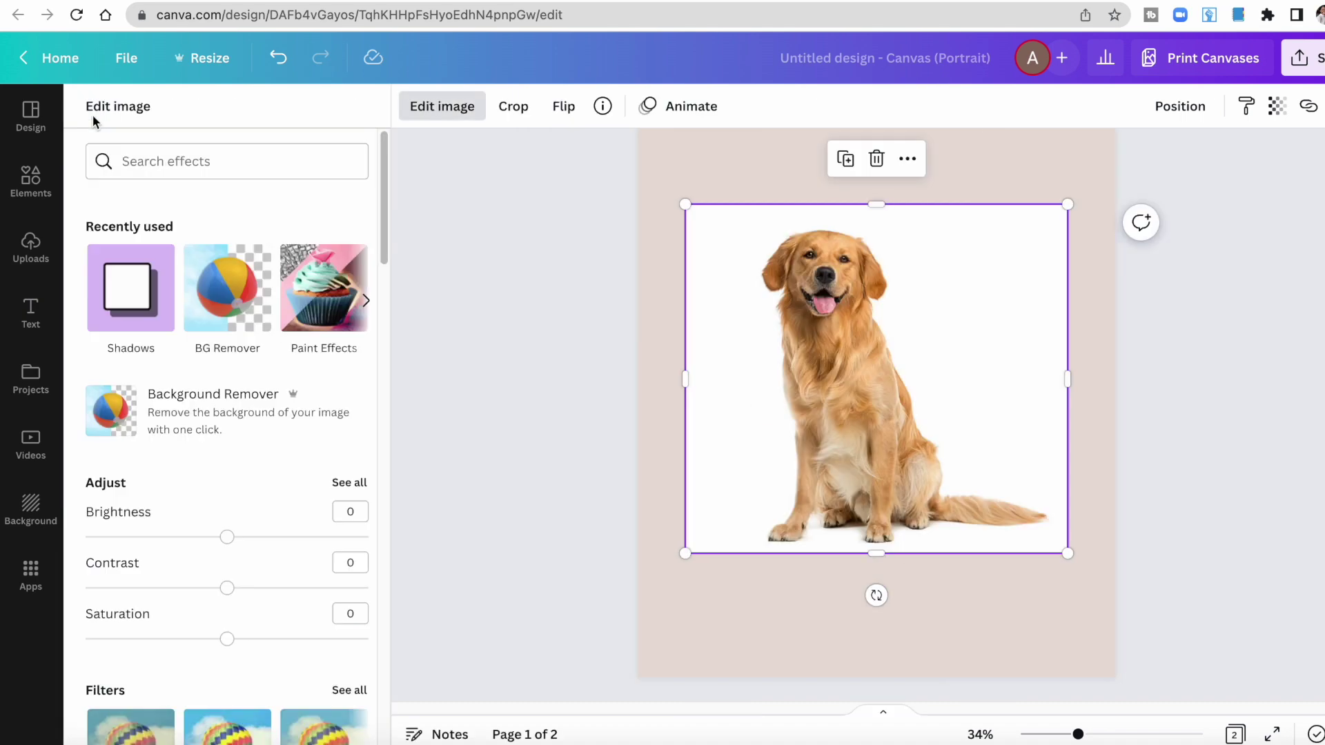
{"action": "scroll", "coordinate": [239, 211], "scroll_direction": "down", "scroll_amount": 2}
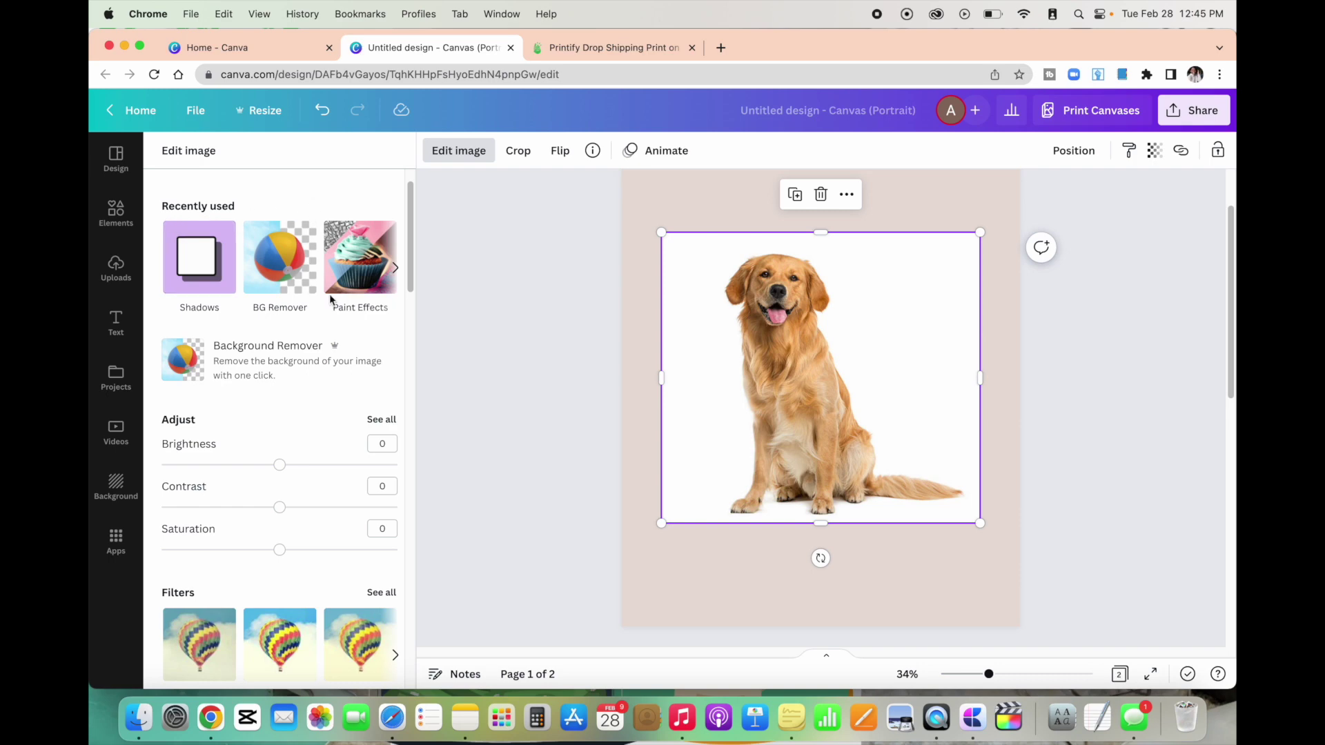
{"action": "scroll", "coordinate": [340, 332], "scroll_direction": "down", "scroll_amount": 5}
{"action": "scroll", "coordinate": [339, 334], "scroll_direction": "down", "scroll_amount": 10}
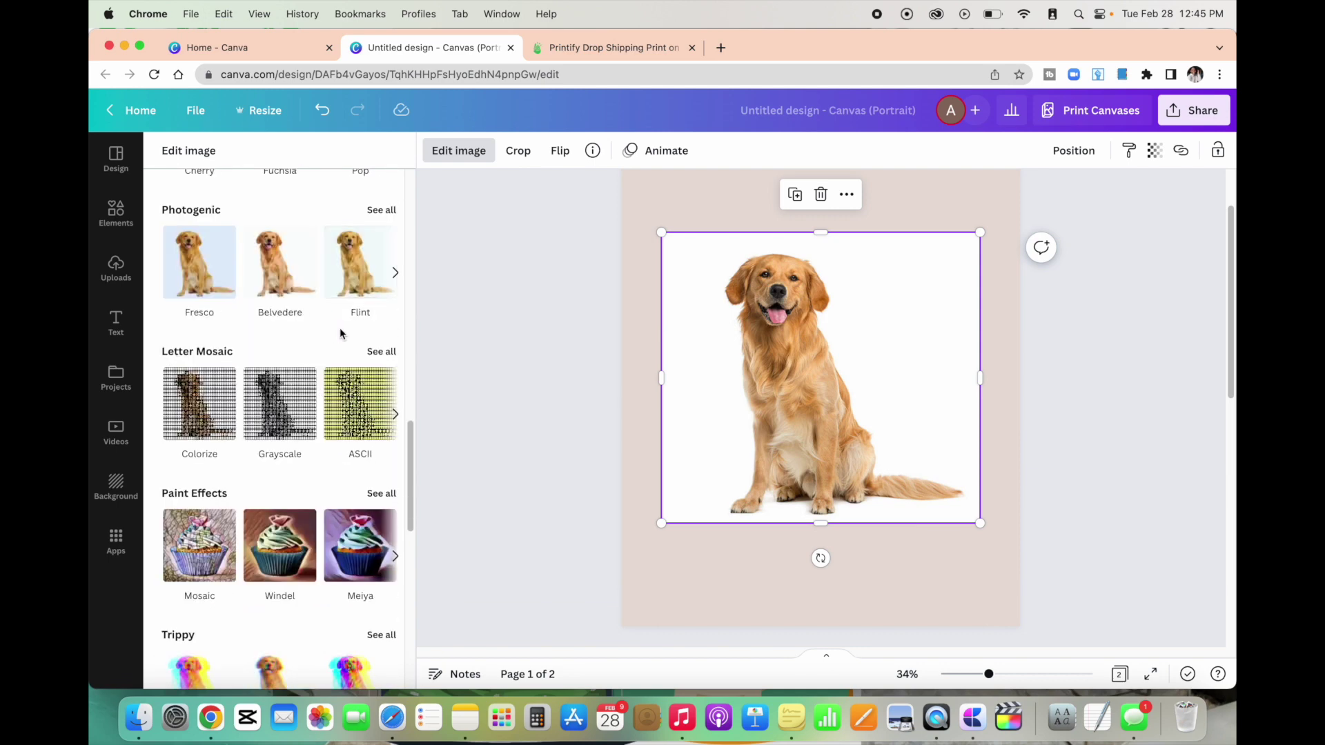
{"action": "scroll", "coordinate": [340, 330], "scroll_direction": "down", "scroll_amount": 3}
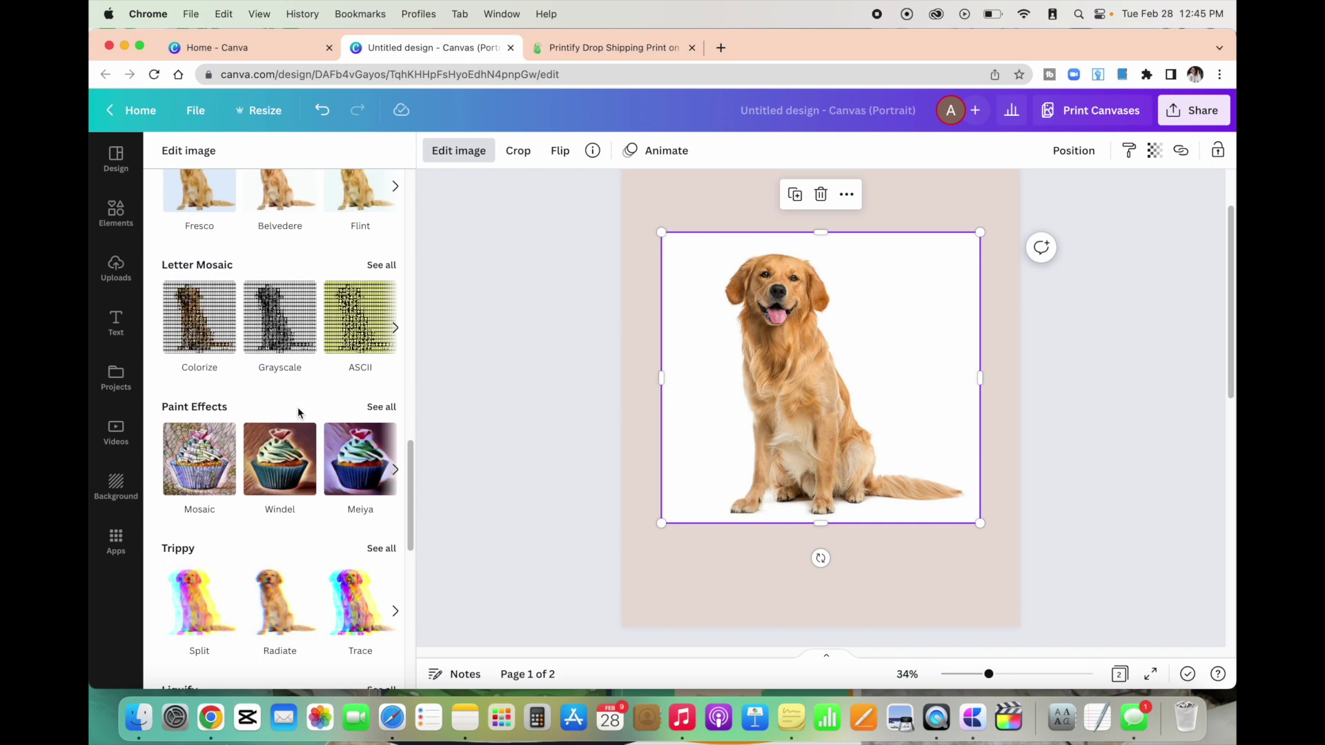
{"action": "scroll", "coordinate": [298, 412], "scroll_direction": "up", "scroll_amount": 15}
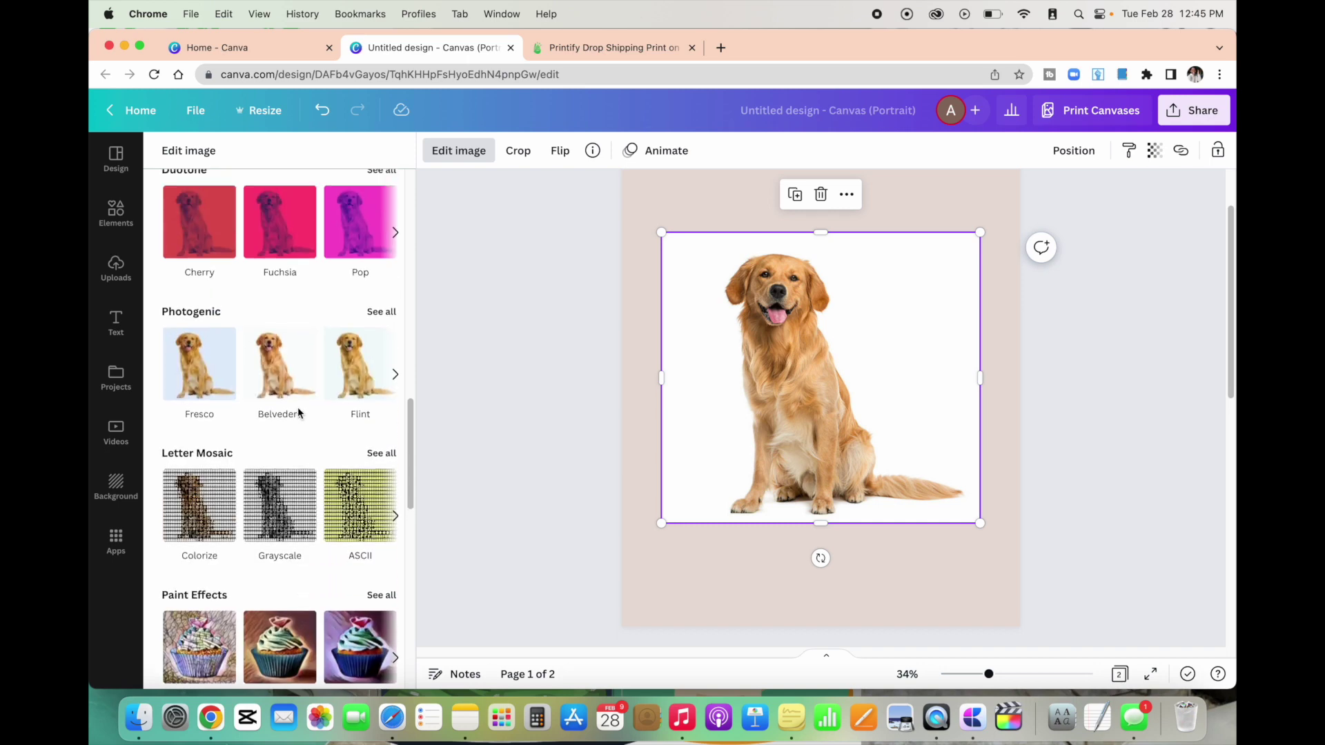
{"action": "scroll", "coordinate": [297, 412], "scroll_direction": "up", "scroll_amount": 5}
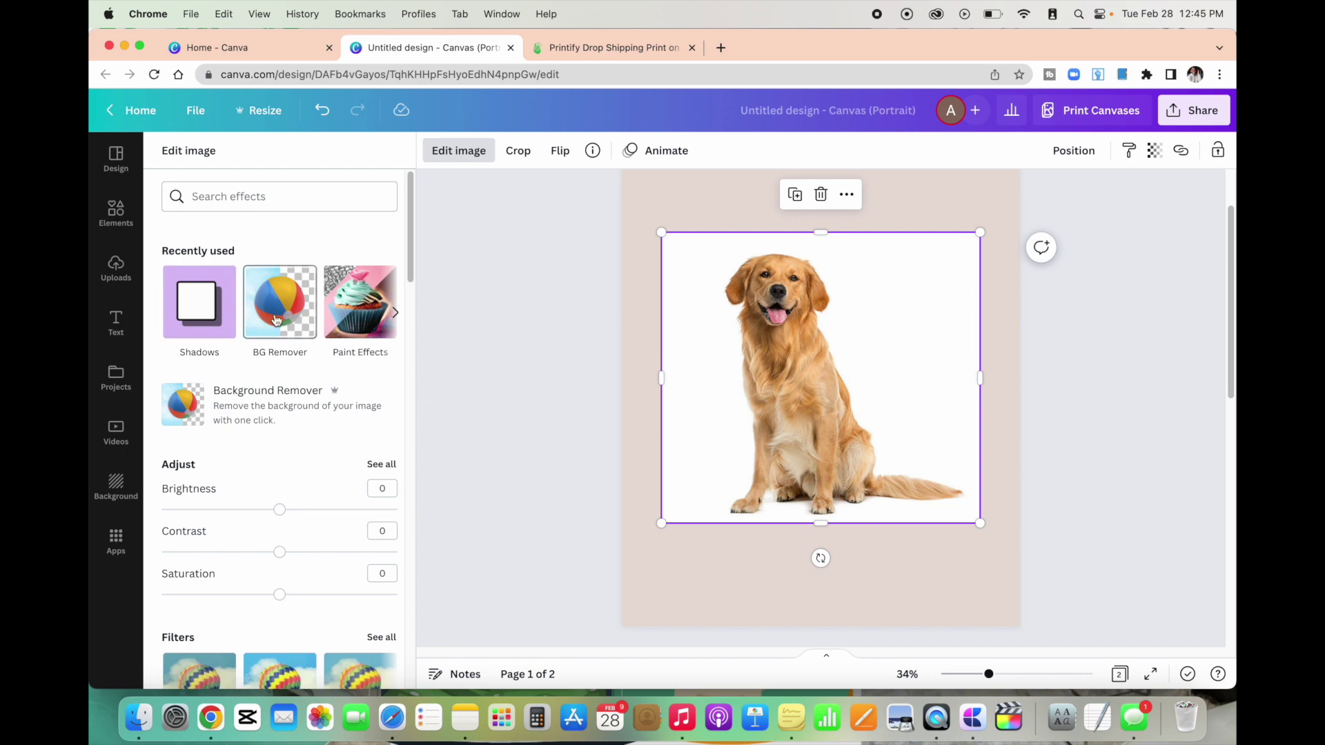
{"action": "left_click", "coordinate": [346, 324]}
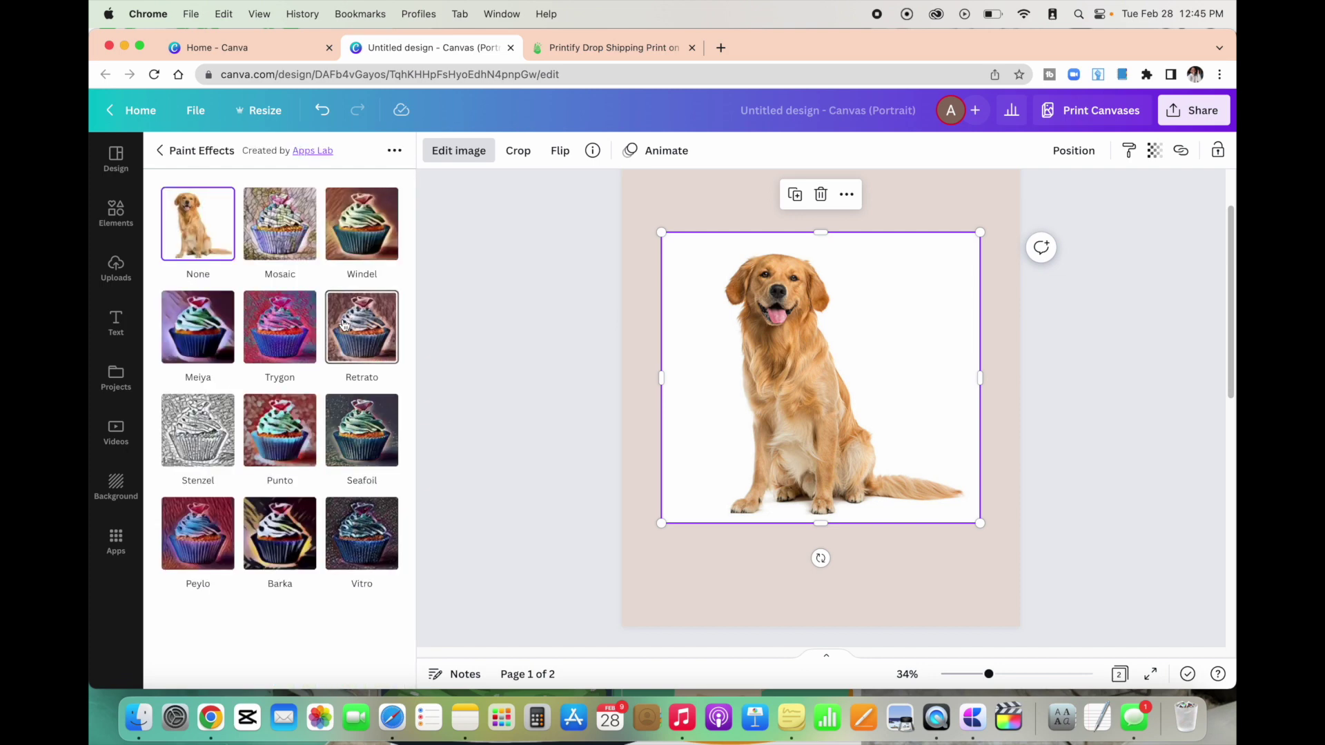
Preview the Mosaic effect at Low strength, then cancel so the dog photo stays unchanged
{"action": "left_click", "coordinate": [288, 255]}
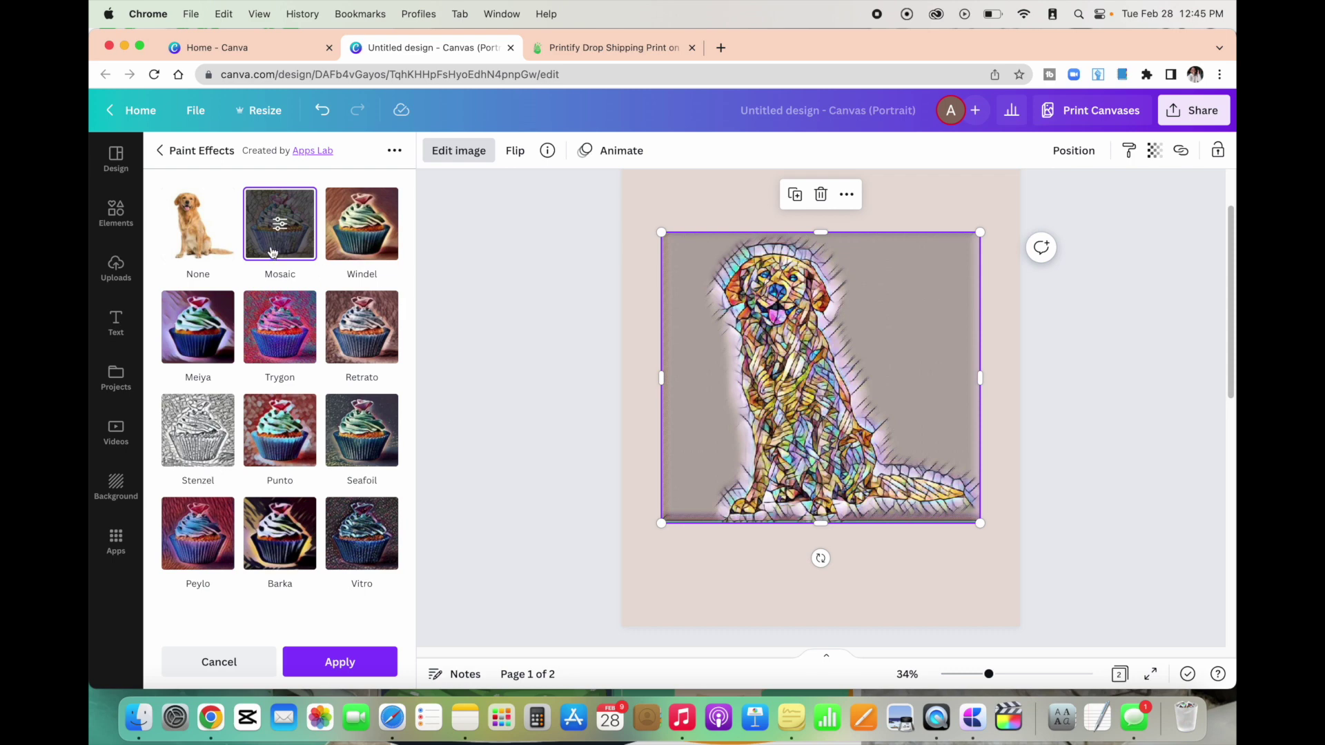
{"action": "left_click", "coordinate": [279, 225]}
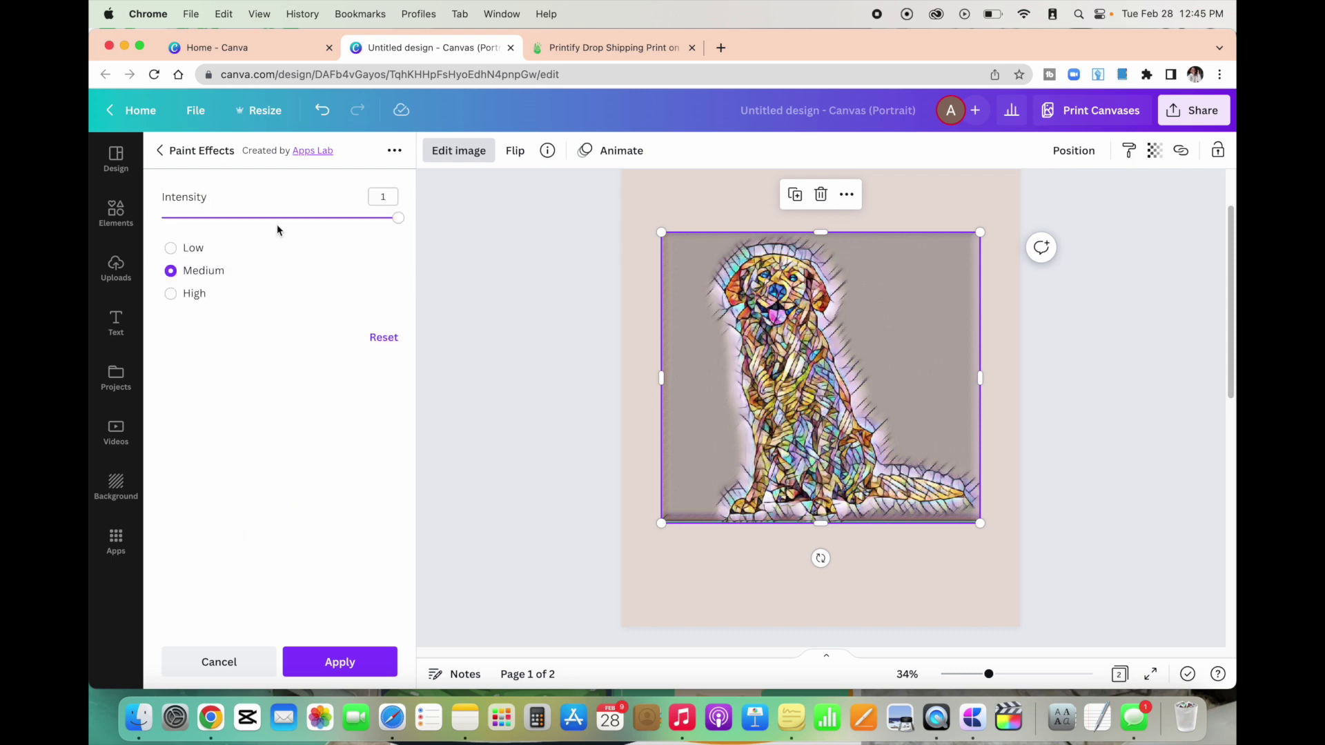
{"action": "left_click", "coordinate": [171, 247]}
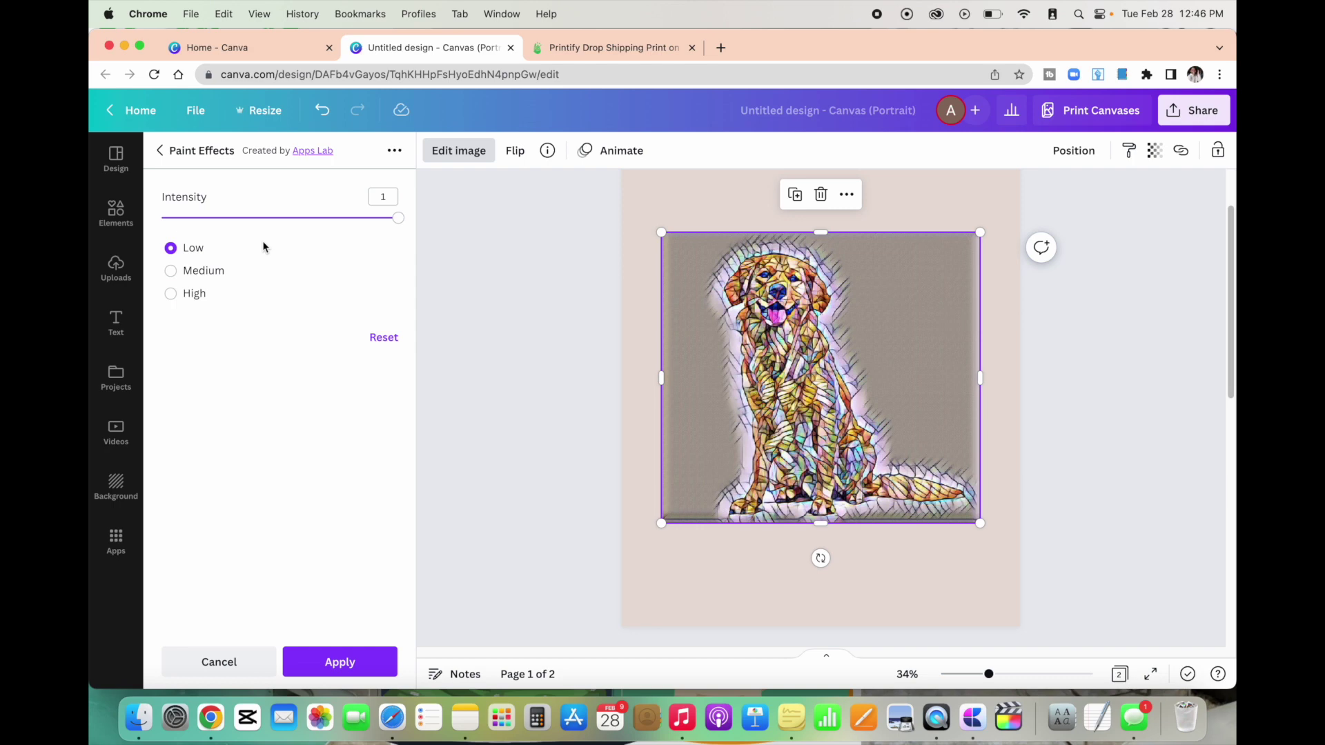
{"action": "left_click", "coordinate": [255, 666]}
{"action": "scroll", "coordinate": [298, 404], "scroll_direction": "up", "scroll_amount": 15}
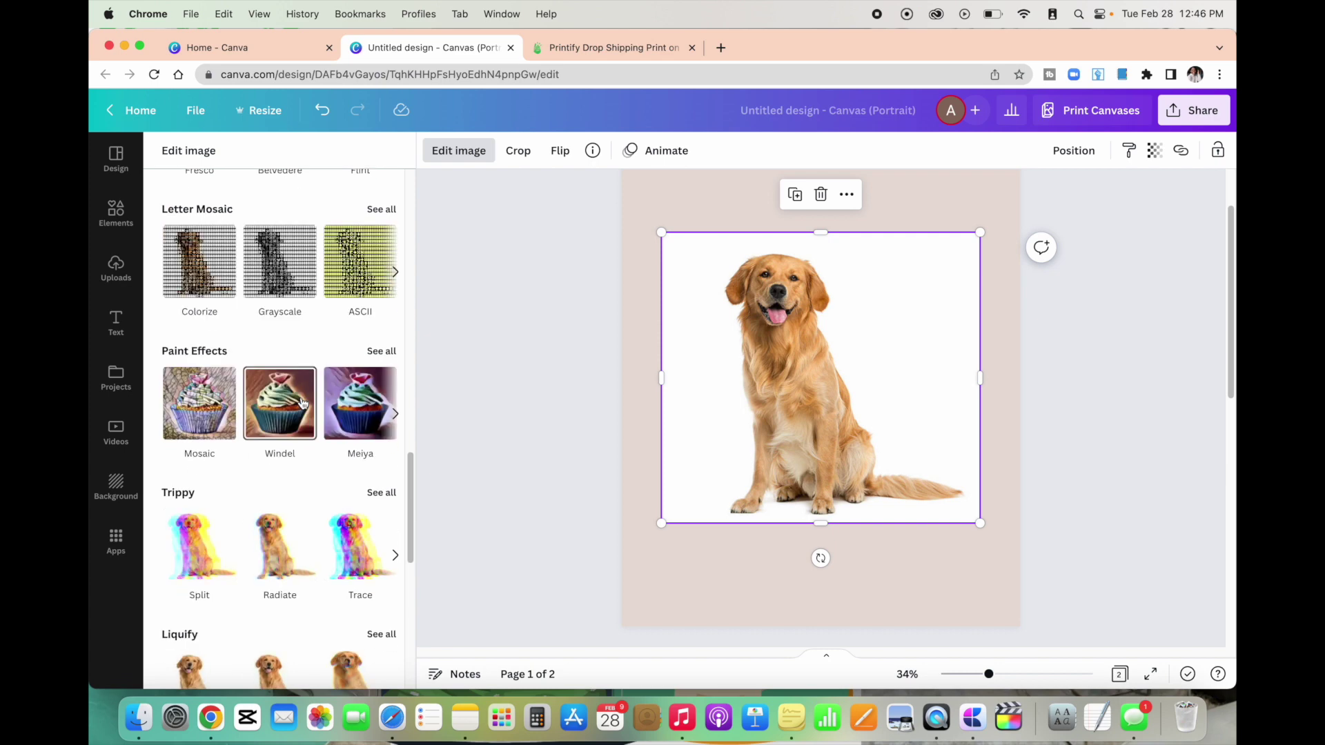
Reopen Paint Effects and apply the Windel style to the page 1 dog photo
{"action": "left_click", "coordinate": [360, 235]}
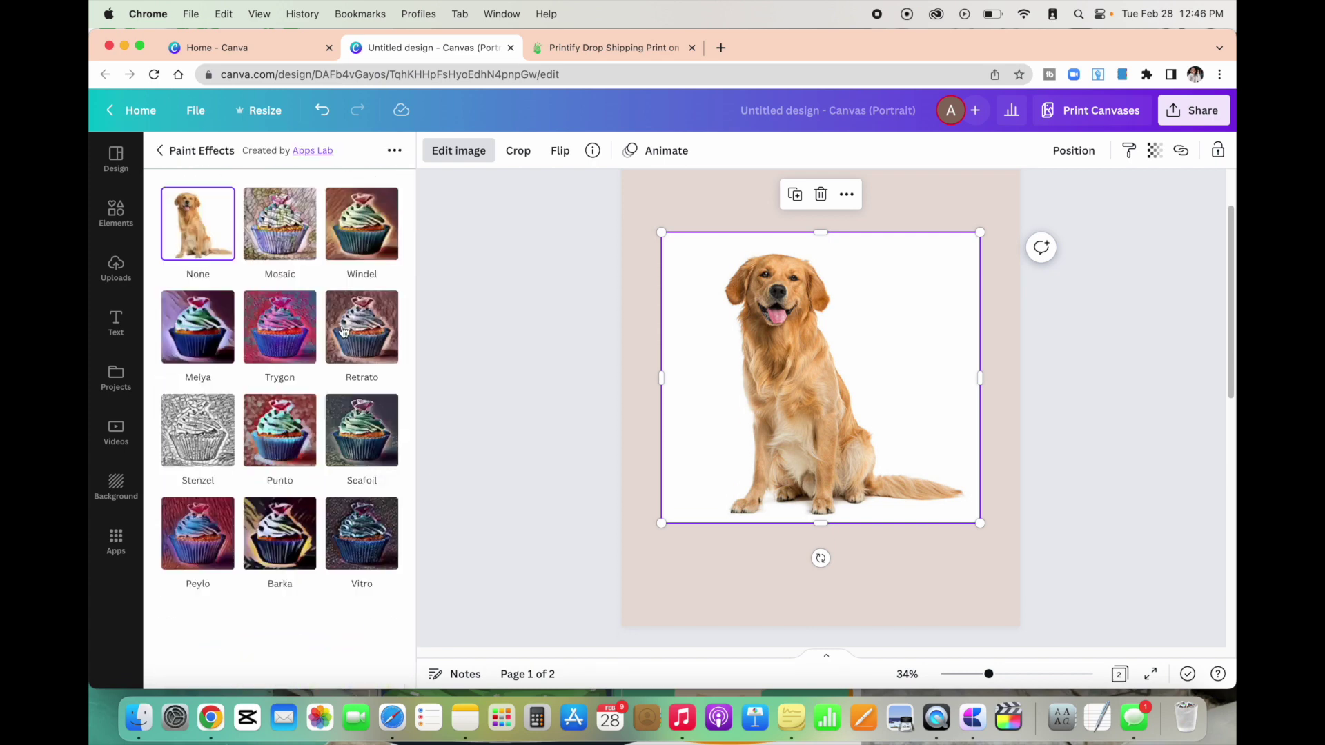
{"action": "scroll", "coordinate": [599, 332], "scroll_direction": "down", "scroll_amount": 6}
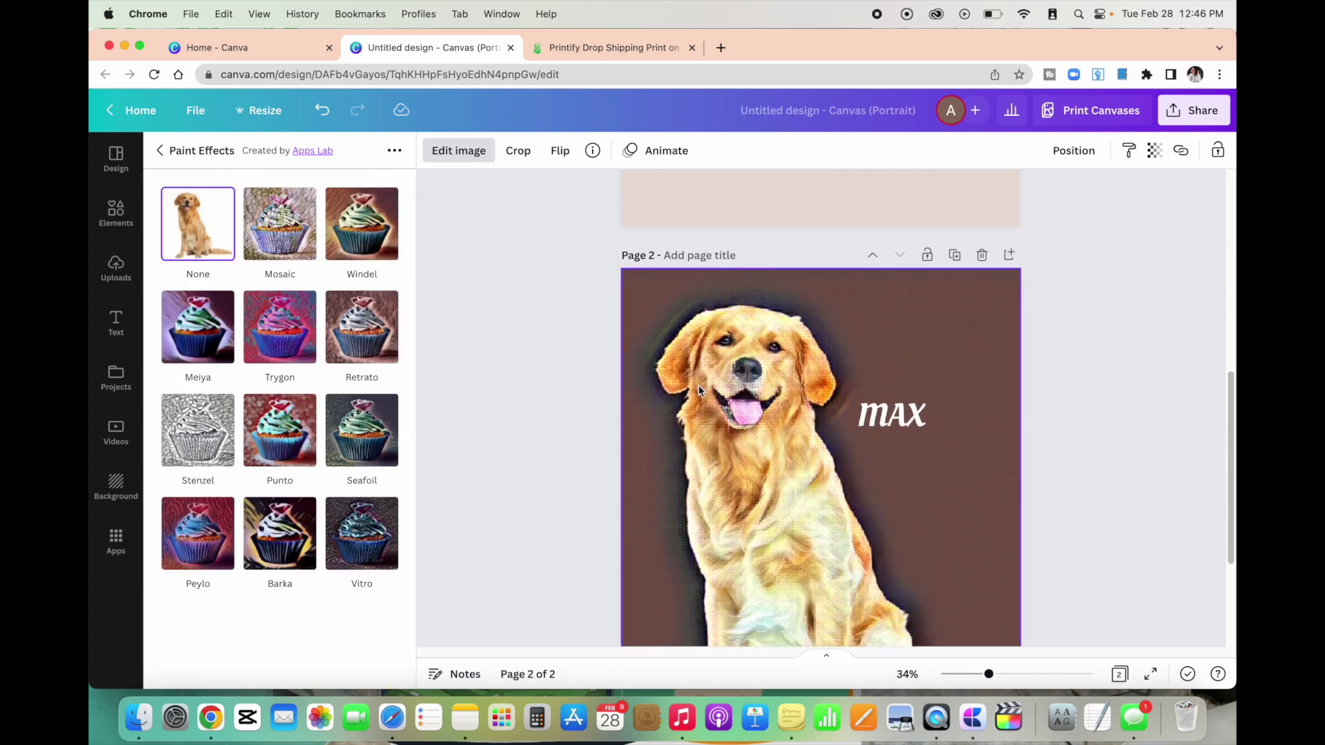
{"action": "scroll", "coordinate": [710, 388], "scroll_direction": "up", "scroll_amount": 6}
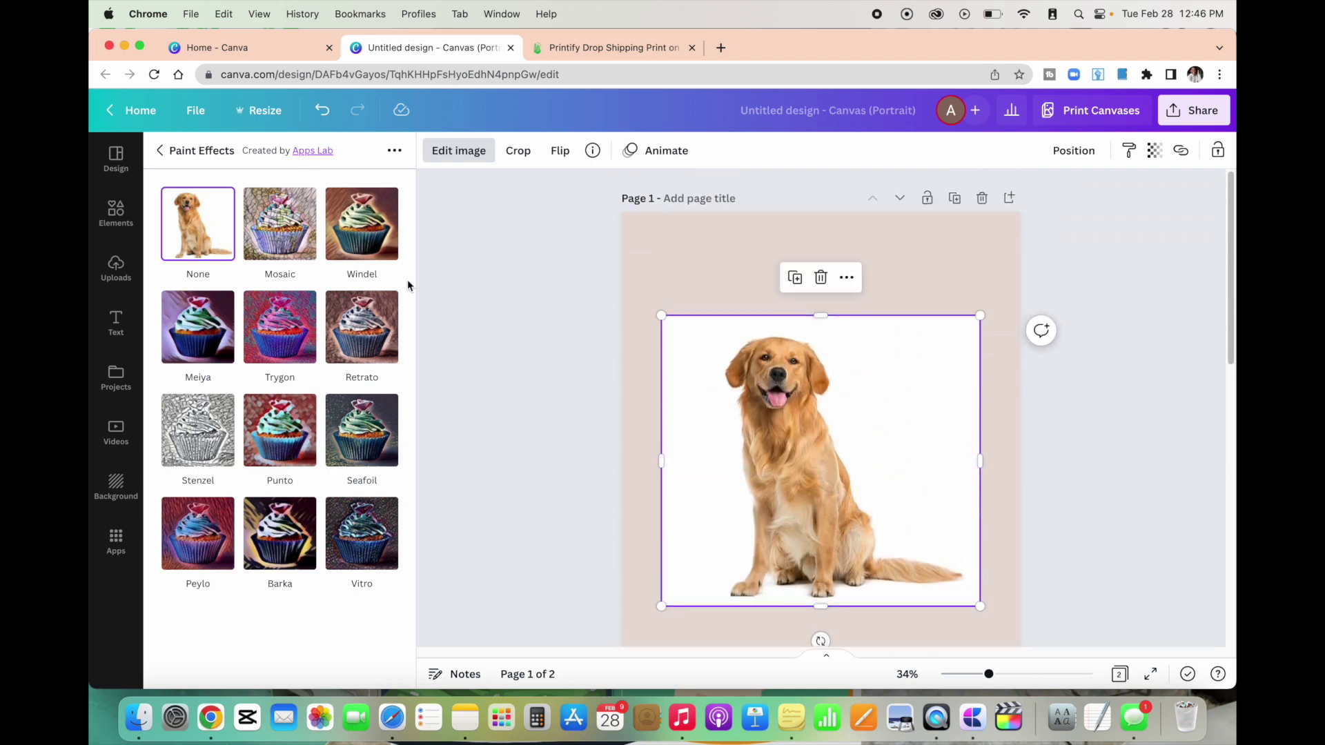
{"action": "left_click", "coordinate": [380, 253]}
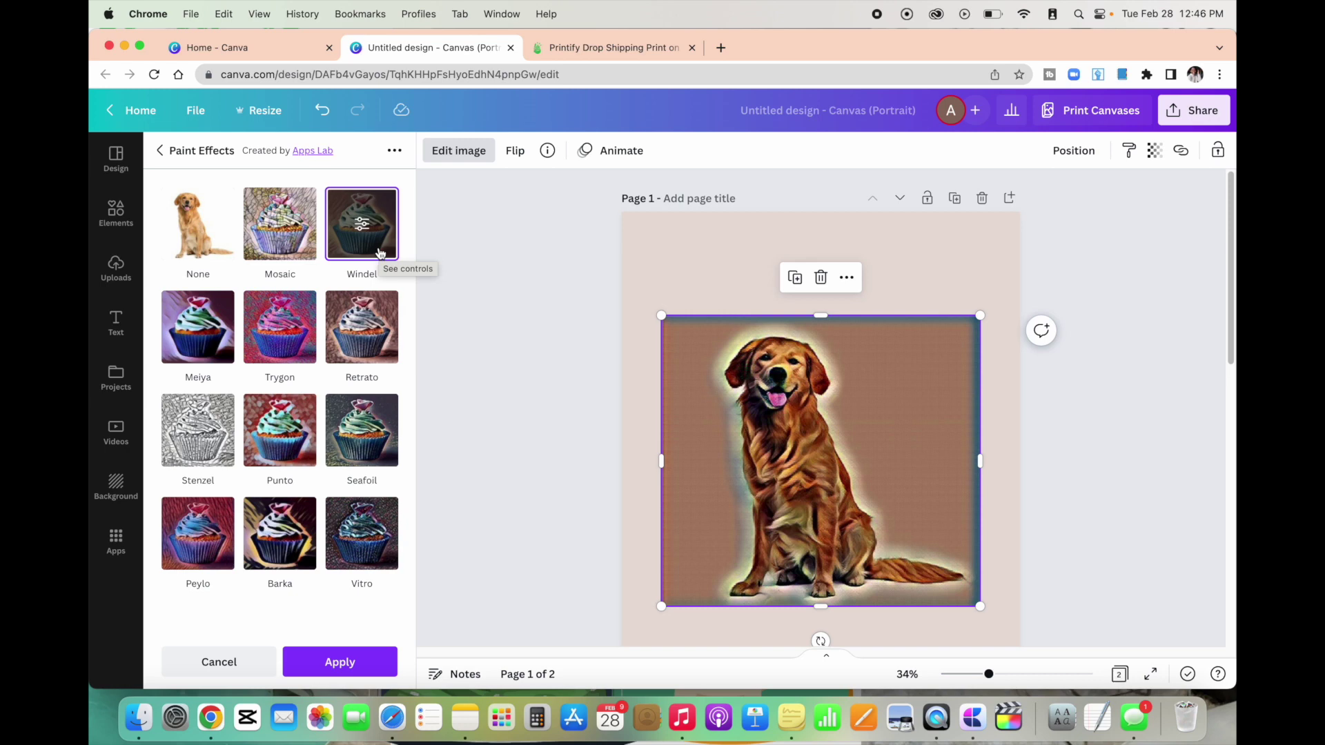
{"action": "scroll", "coordinate": [802, 403], "scroll_direction": "down", "scroll_amount": 2}
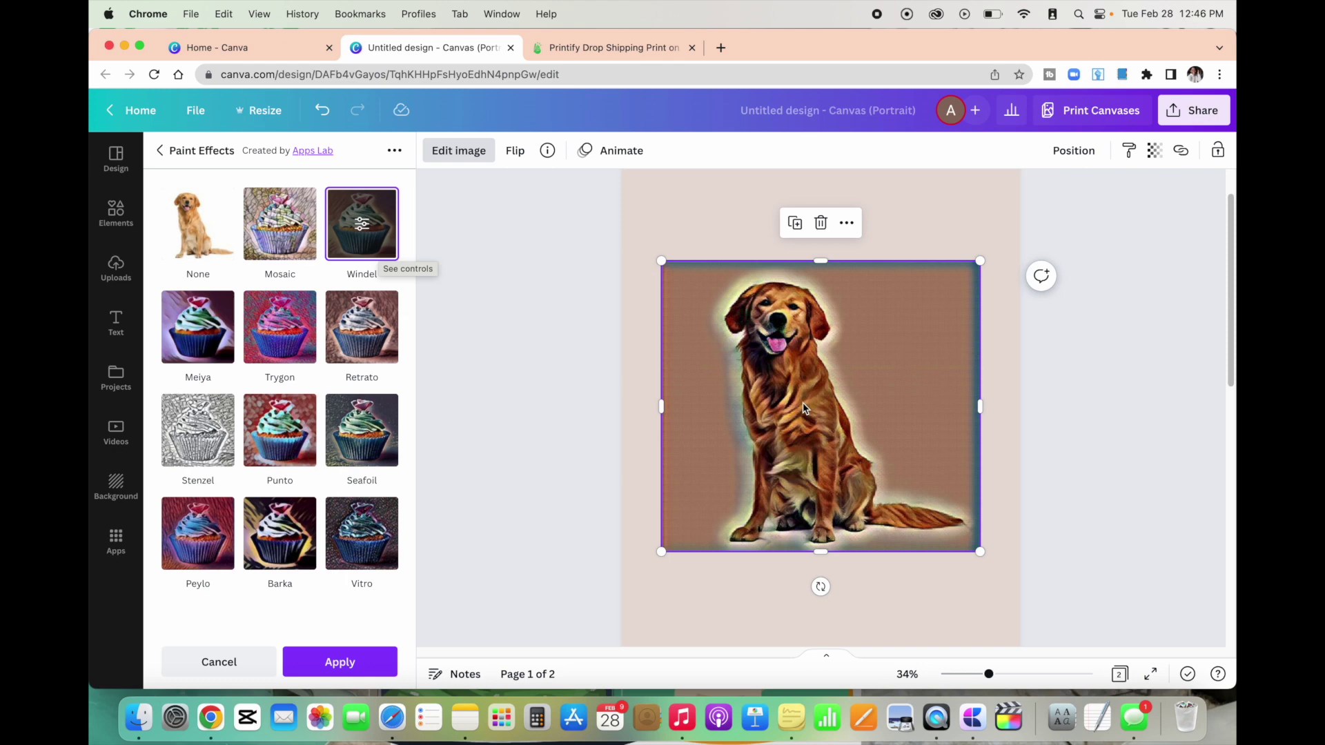
Set Windel to Low with intensity about 0.49 and apply it to the dog photo
{"action": "left_click", "coordinate": [362, 223]}
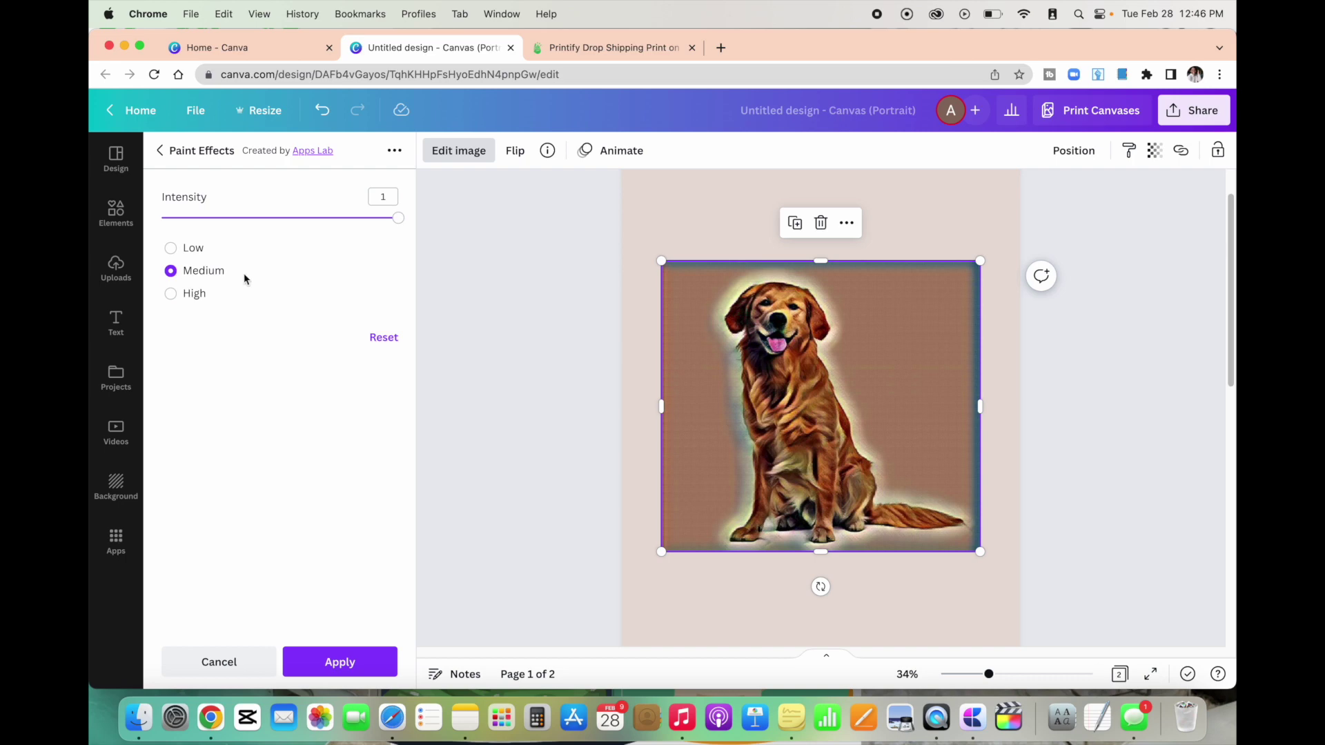
{"action": "left_click", "coordinate": [171, 249]}
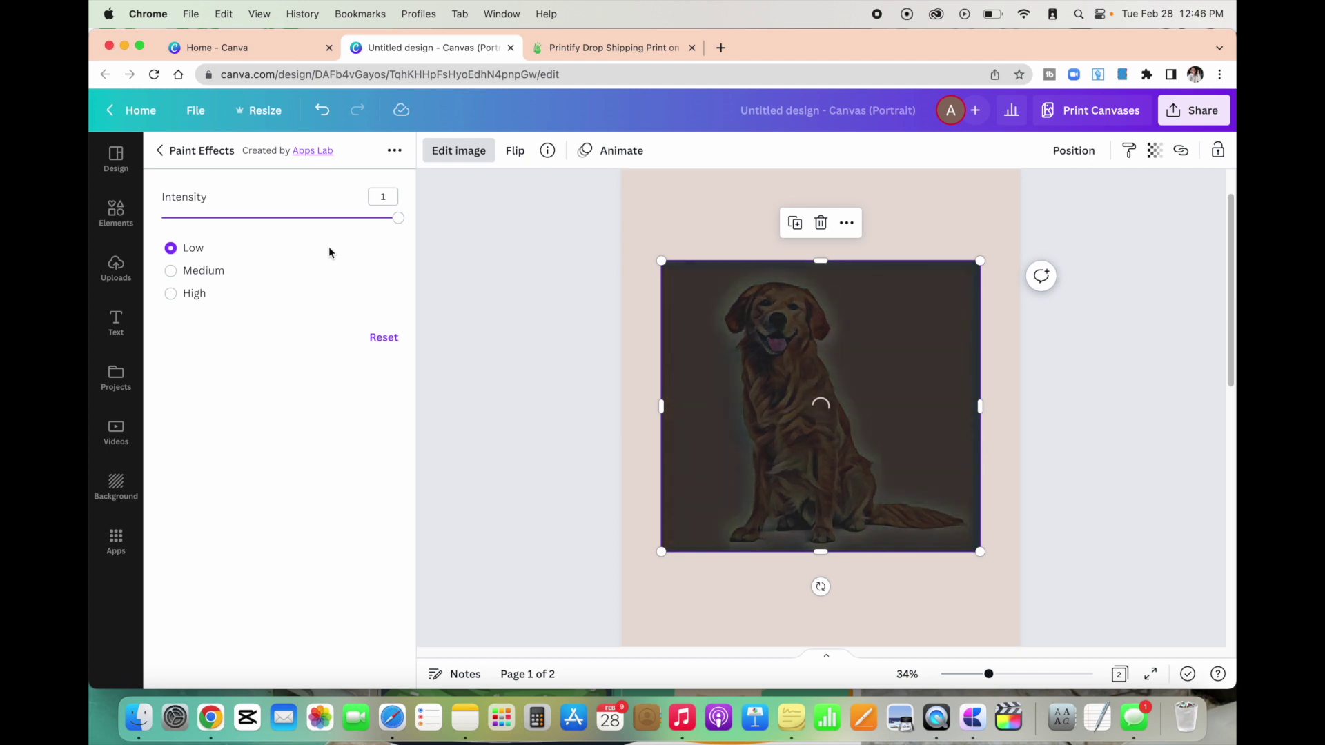
{"action": "left_click_drag", "start_coordinate": [304, 218], "coordinate": [252, 220]}
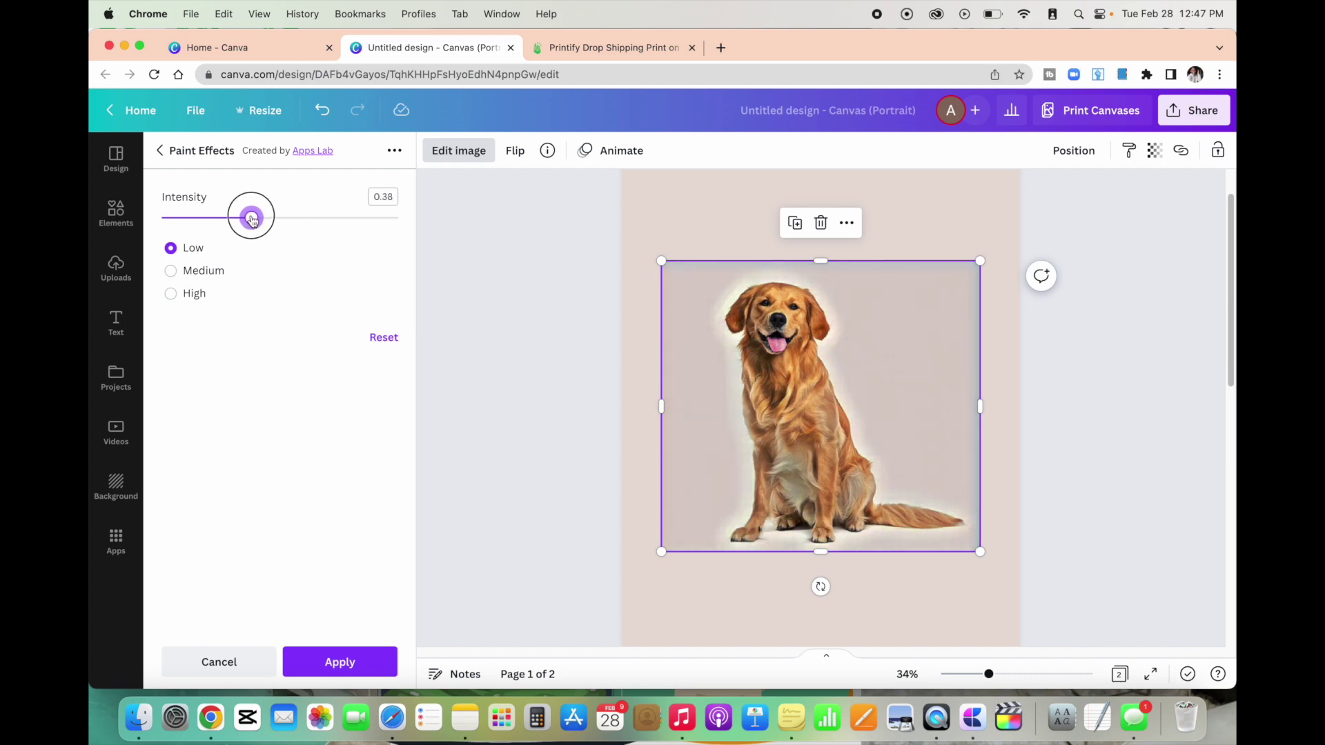
{"action": "left_click_drag", "start_coordinate": [251, 219], "coordinate": [252, 220]}
{"action": "left_click_drag", "start_coordinate": [251, 221], "coordinate": [267, 226]}
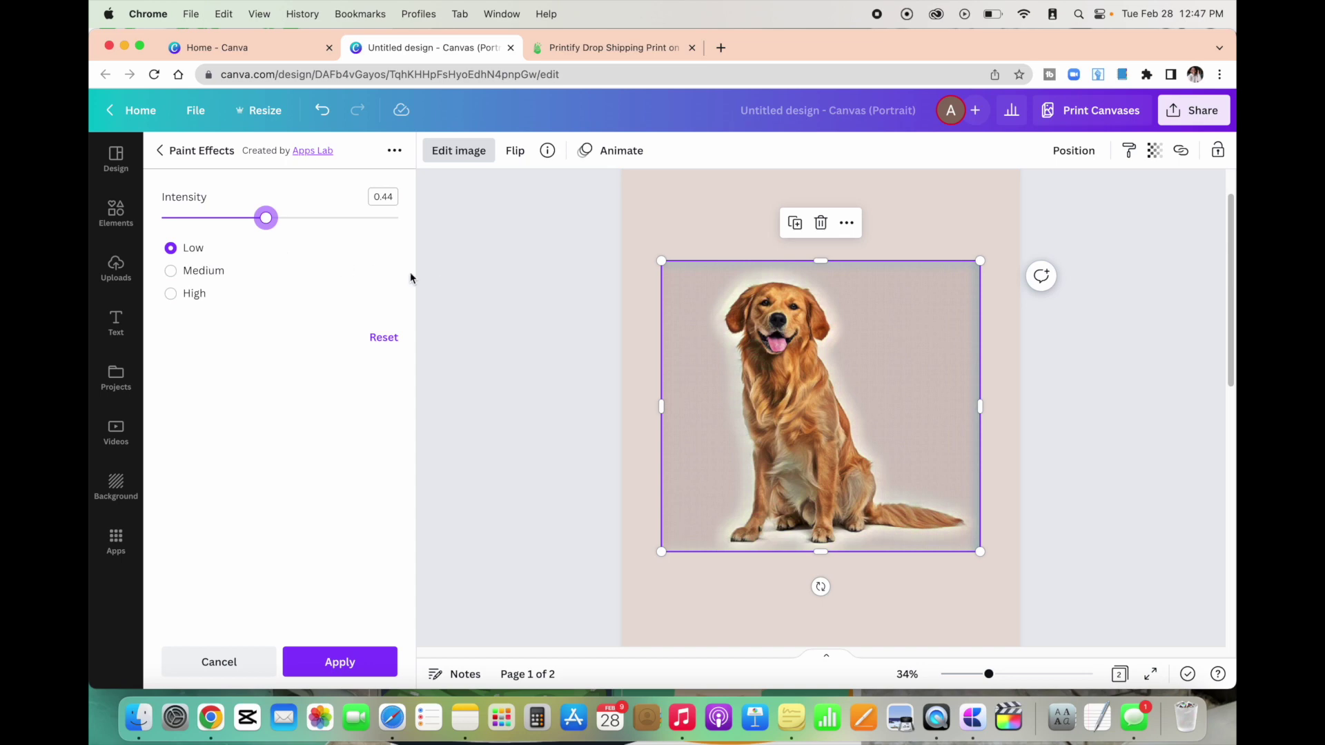
{"action": "mouse_move", "coordinate": [266, 218]}
{"action": "left_mouse_down"}
{"action": "mouse_move", "coordinate": [249, 218]}
{"action": "mouse_move", "coordinate": [277, 218]}
{"action": "left_mouse_up"}
{"action": "left_click", "coordinate": [369, 655]}
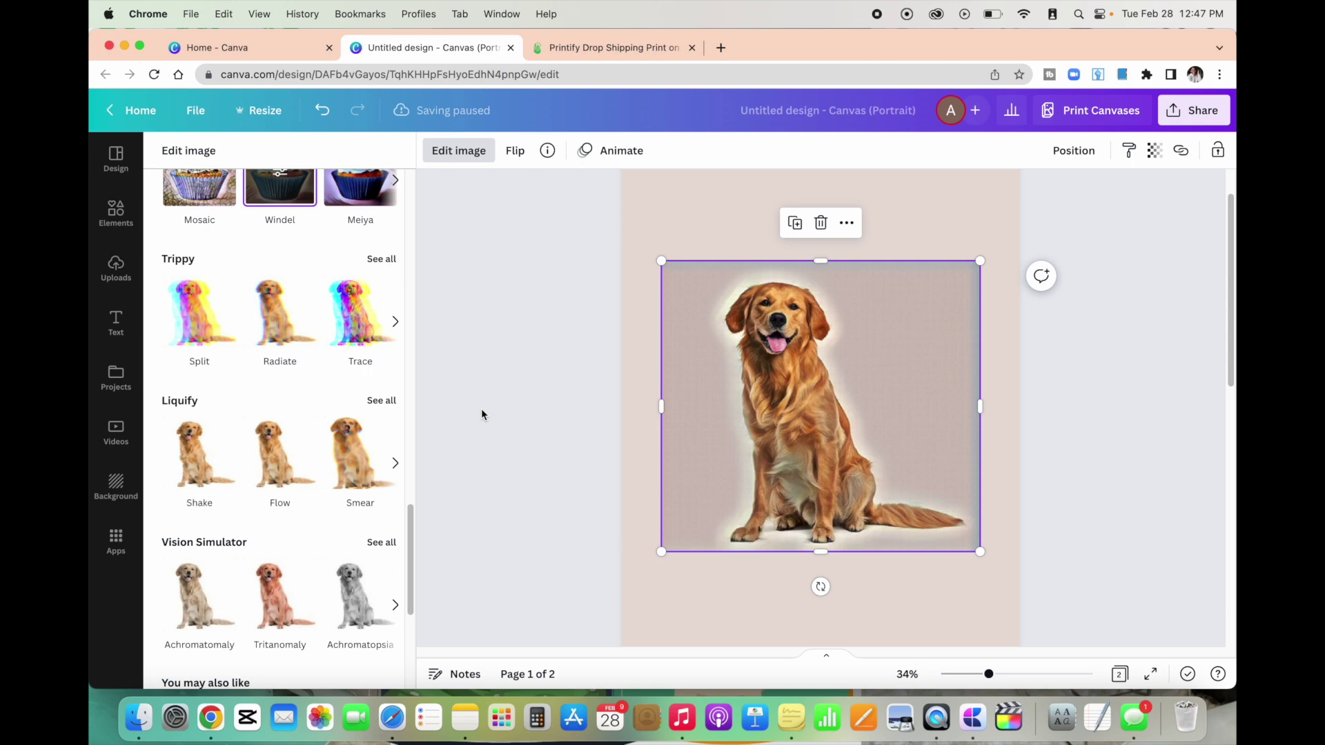
Close the image editing options and narrow the page 2 dog image from both edges
{"action": "scroll", "coordinate": [482, 414], "scroll_direction": "up", "scroll_amount": 1}
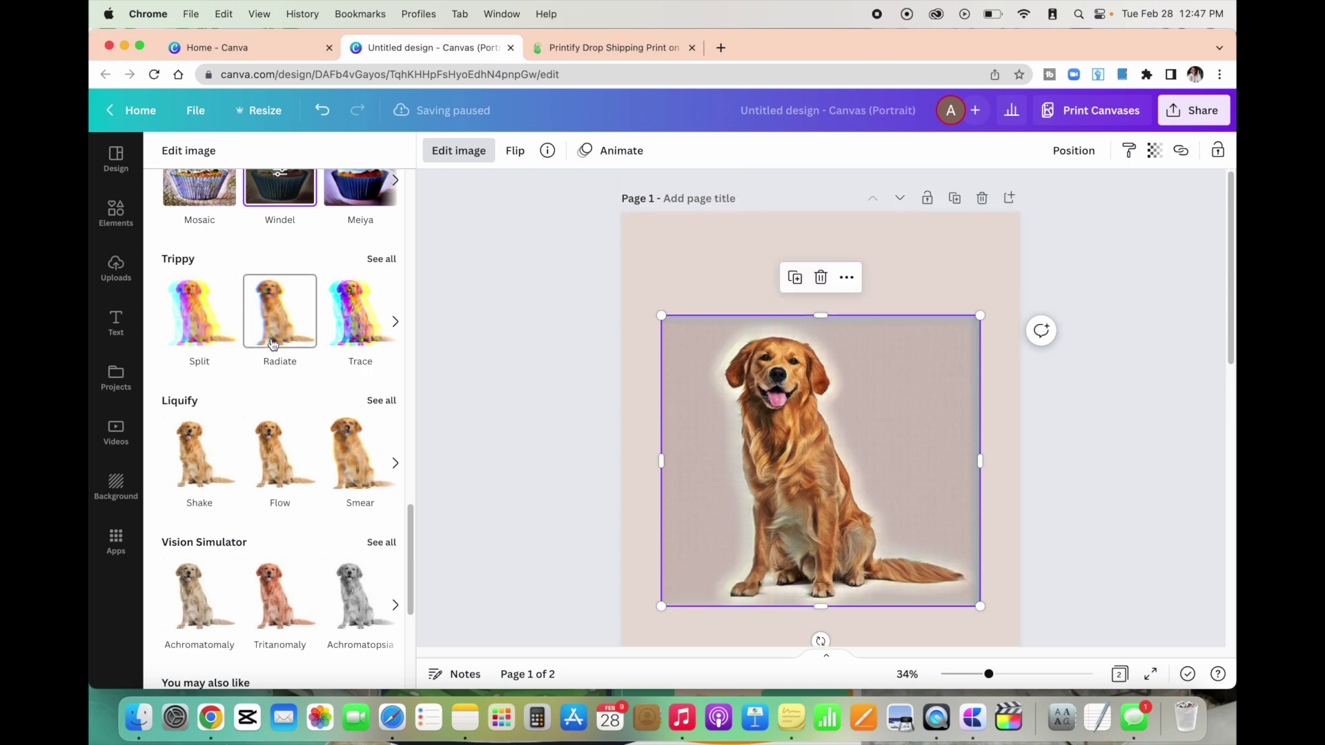
{"action": "scroll", "coordinate": [271, 343], "scroll_direction": "up", "scroll_amount": 2}
{"action": "scroll", "coordinate": [270, 342], "scroll_direction": "down", "scroll_amount": 2}
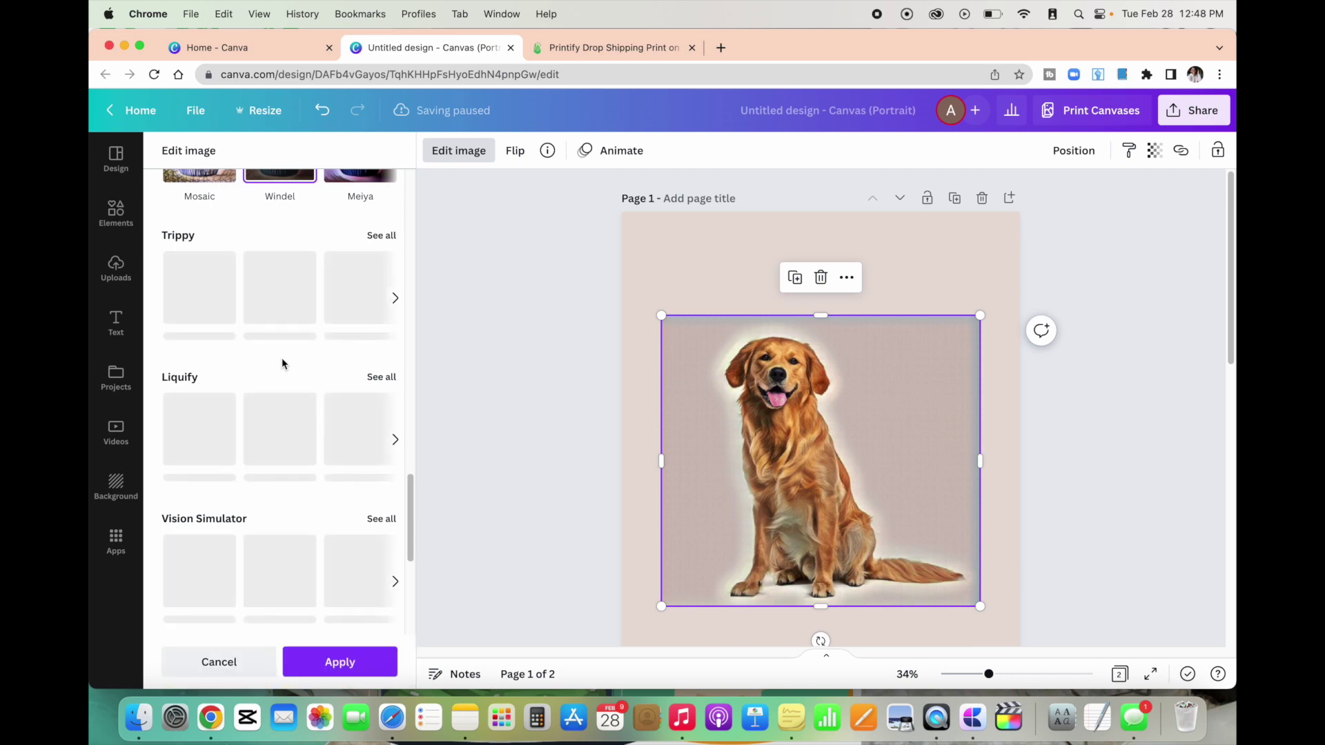
{"action": "scroll", "coordinate": [282, 361], "scroll_direction": "up", "scroll_amount": 2}
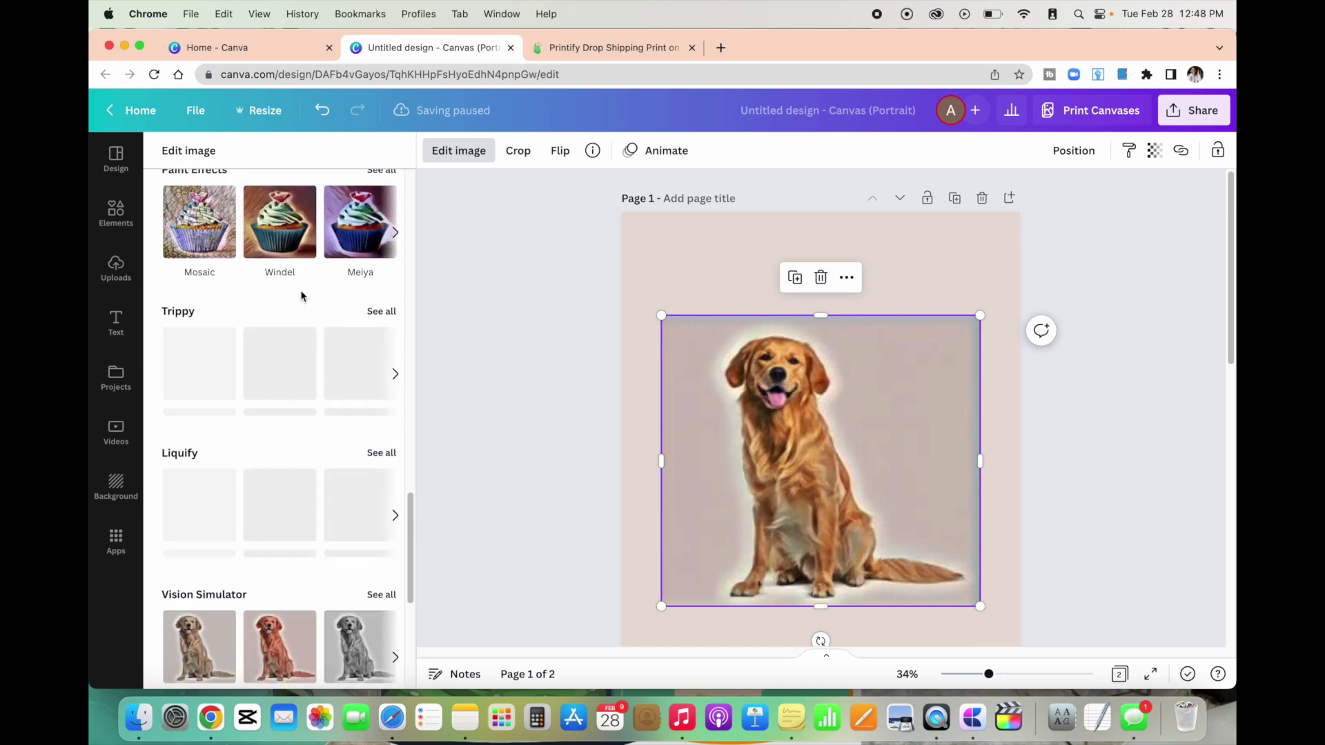
{"action": "left_click", "coordinate": [491, 340]}
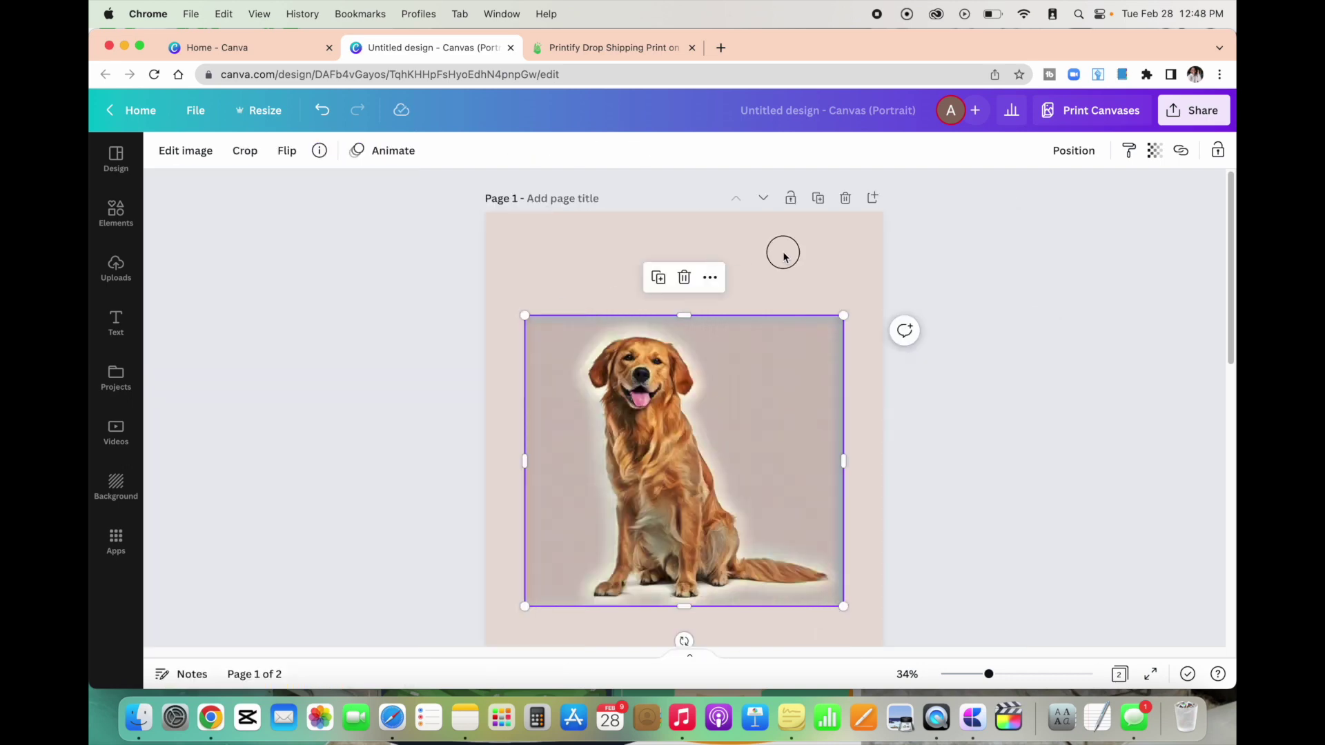
{"action": "scroll", "coordinate": [757, 432], "scroll_direction": "down", "scroll_amount": 2}
{"action": "scroll", "coordinate": [756, 432], "scroll_direction": "down", "scroll_amount": 1}
{"action": "left_click_drag", "start_coordinate": [527, 375], "coordinate": [548, 374]}
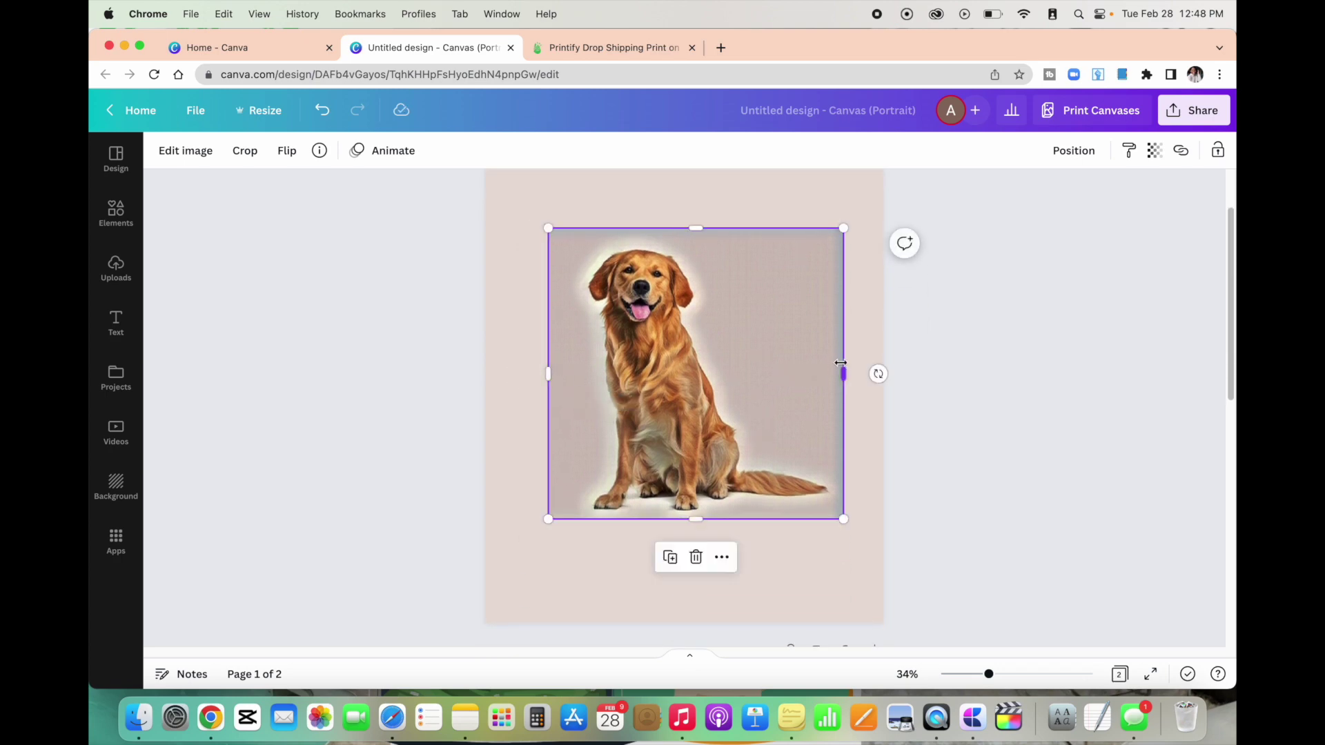
{"action": "left_click_drag", "start_coordinate": [840, 364], "coordinate": [834, 366]}
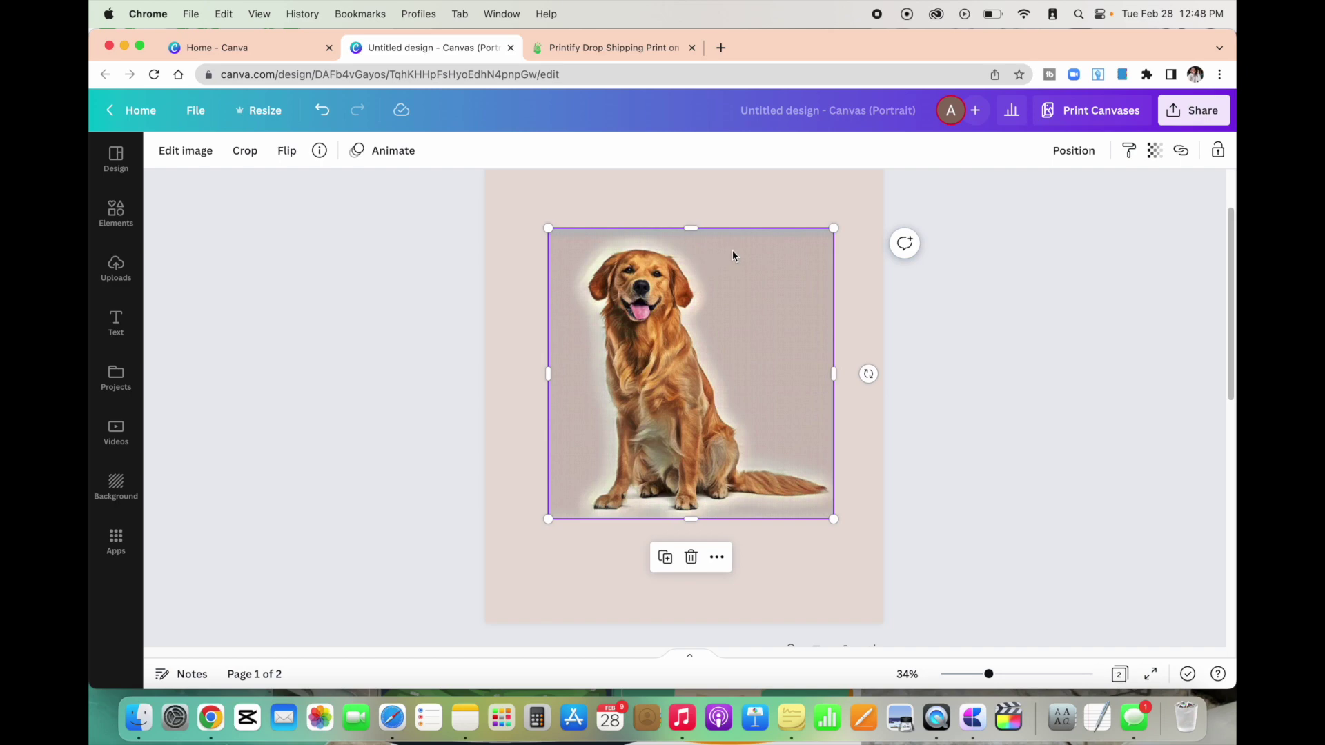
Check the MAX label beside the dog on page 2, then show all open windows
{"action": "scroll", "coordinate": [1006, 371], "scroll_direction": "down", "scroll_amount": 10}
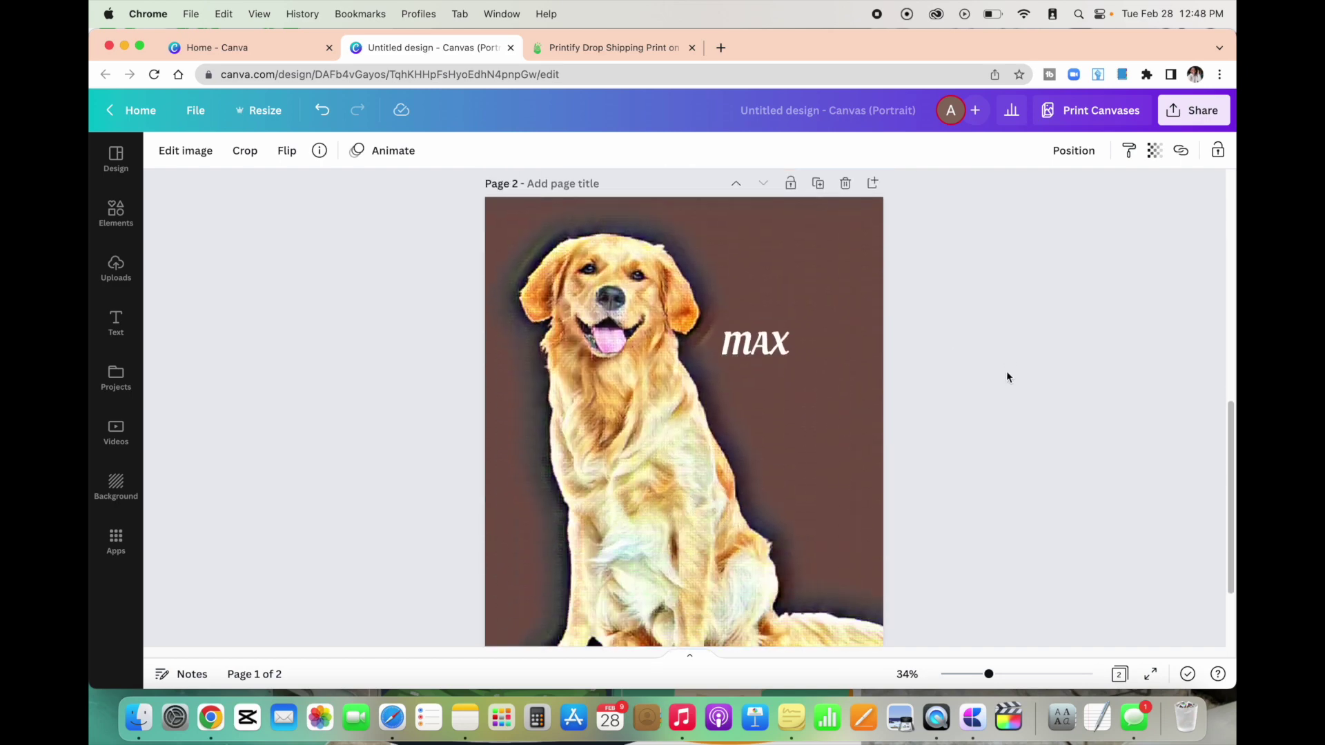
{"action": "scroll", "coordinate": [849, 420], "scroll_direction": "down", "scroll_amount": 1}
{"action": "scroll", "coordinate": [821, 415], "scroll_direction": "down", "scroll_amount": 2}
{"action": "scroll", "coordinate": [821, 415], "scroll_direction": "up", "scroll_amount": 1}
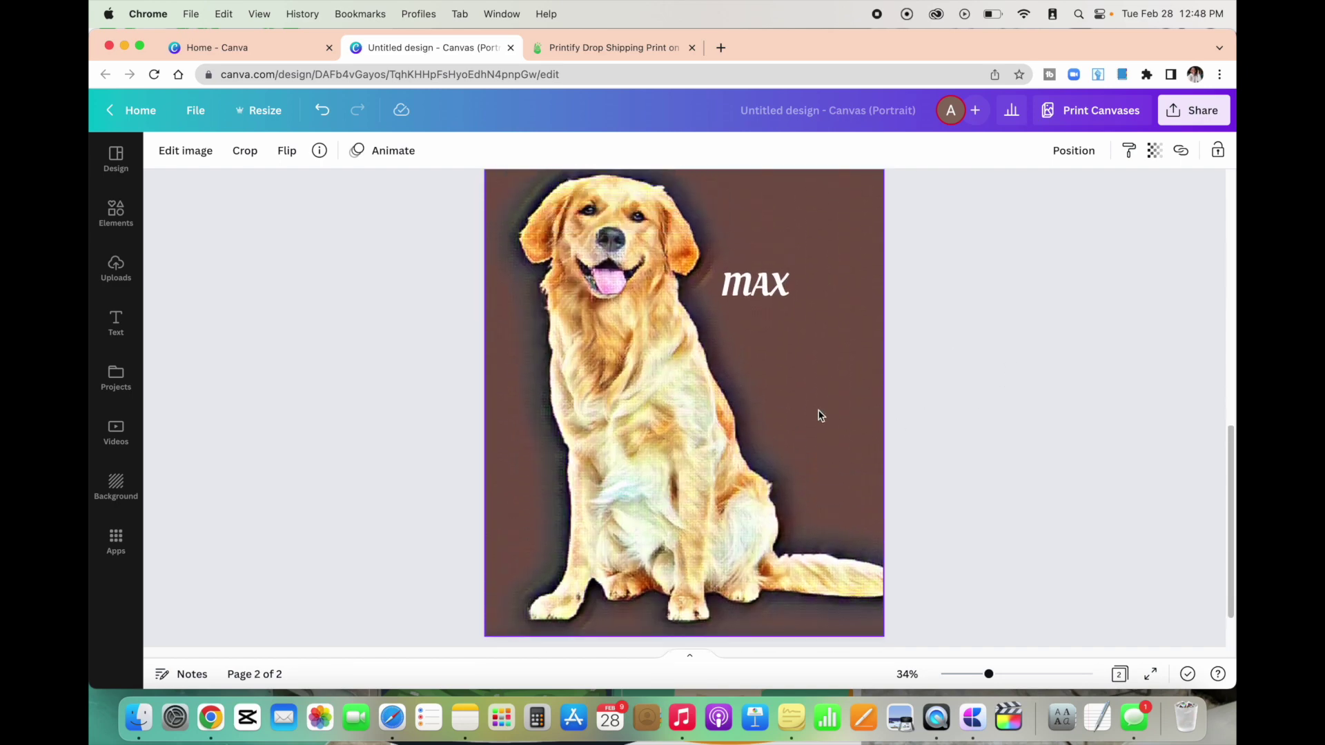
{"action": "scroll", "coordinate": [821, 414], "scroll_direction": "up", "scroll_amount": 7}
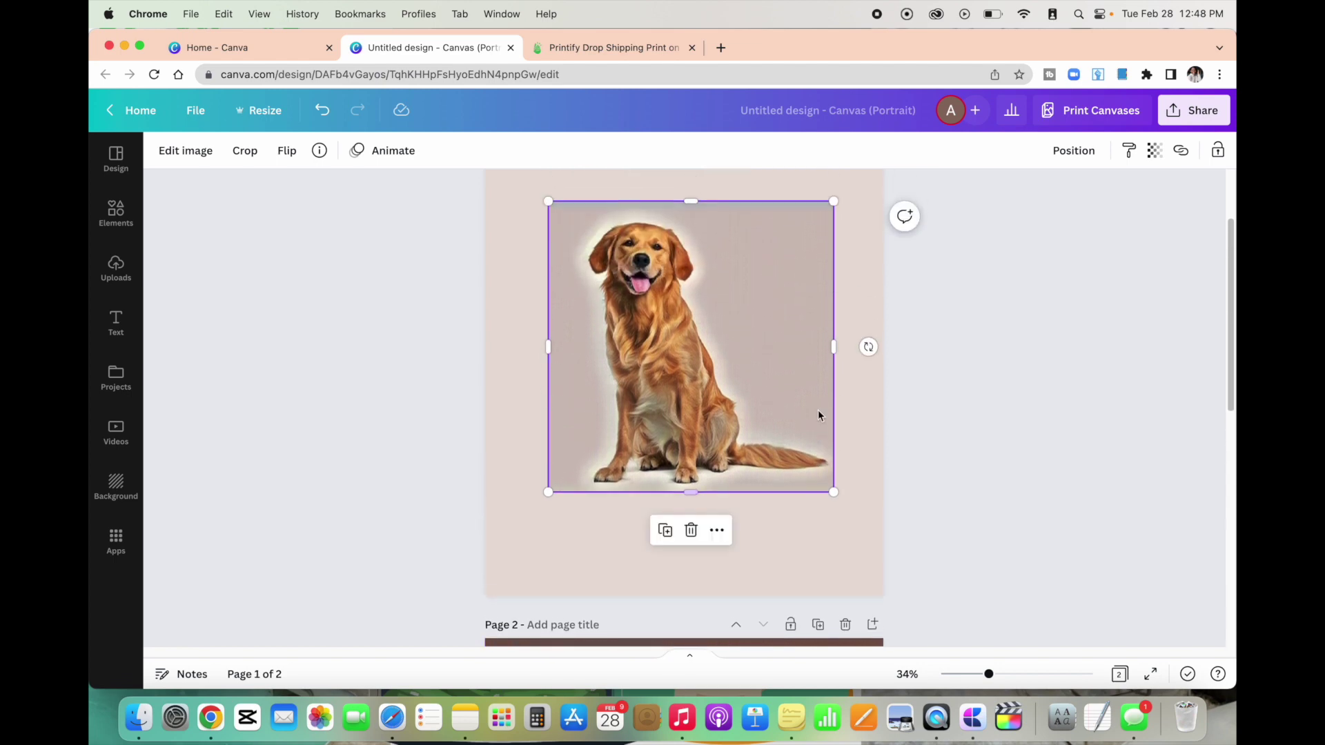
{"action": "scroll", "coordinate": [821, 415], "scroll_direction": "down", "scroll_amount": 3}
{"action": "scroll", "coordinate": [819, 414], "scroll_direction": "down", "scroll_amount": 3}
{"action": "left_click", "coordinate": [780, 410]}
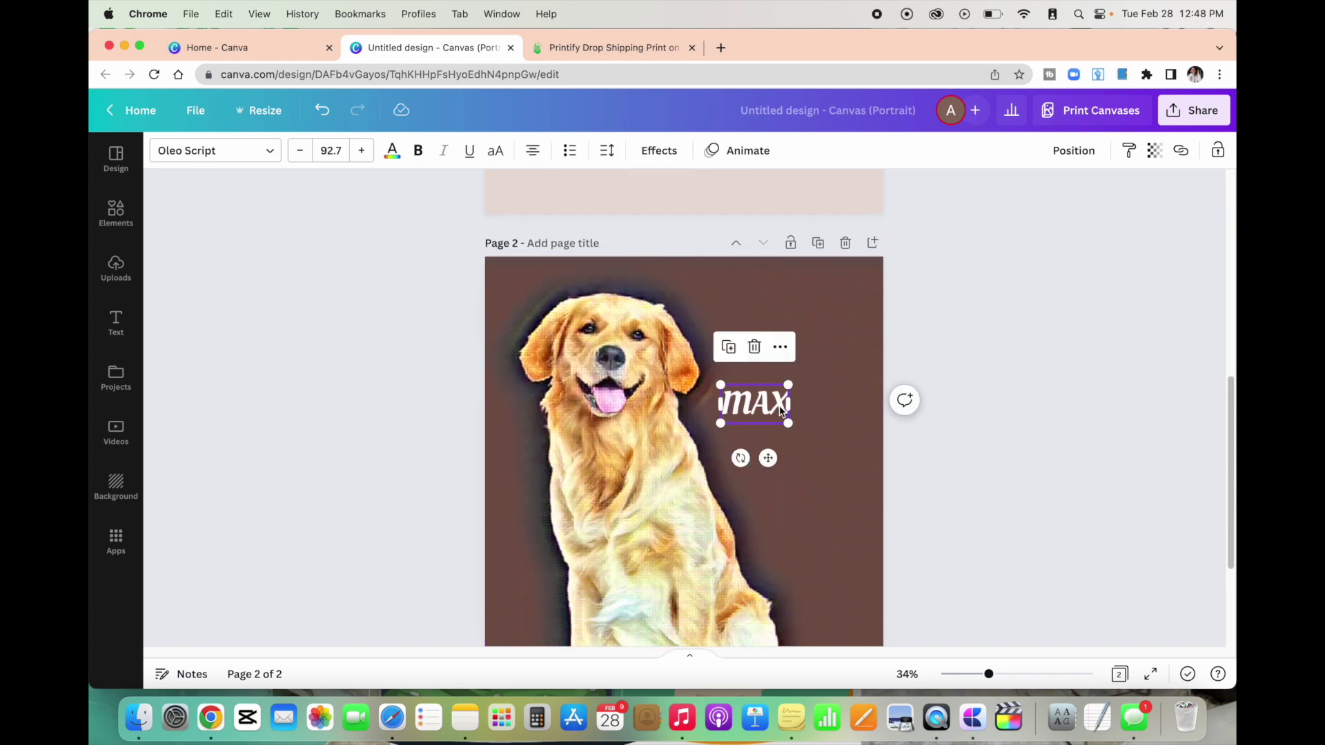
{"action": "left_click", "coordinate": [836, 406]}
{"action": "key", "text": "ctrl+Up"}
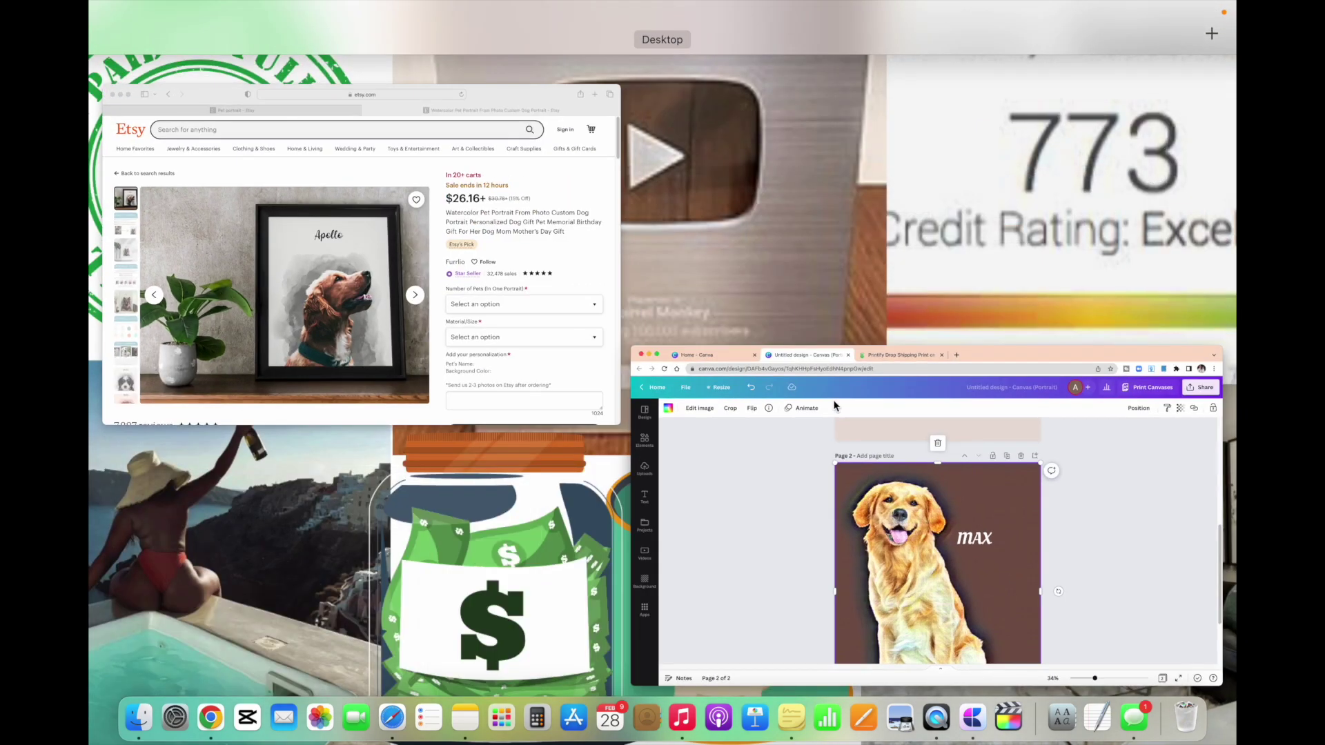
{"action": "left_click", "coordinate": [544, 299]}
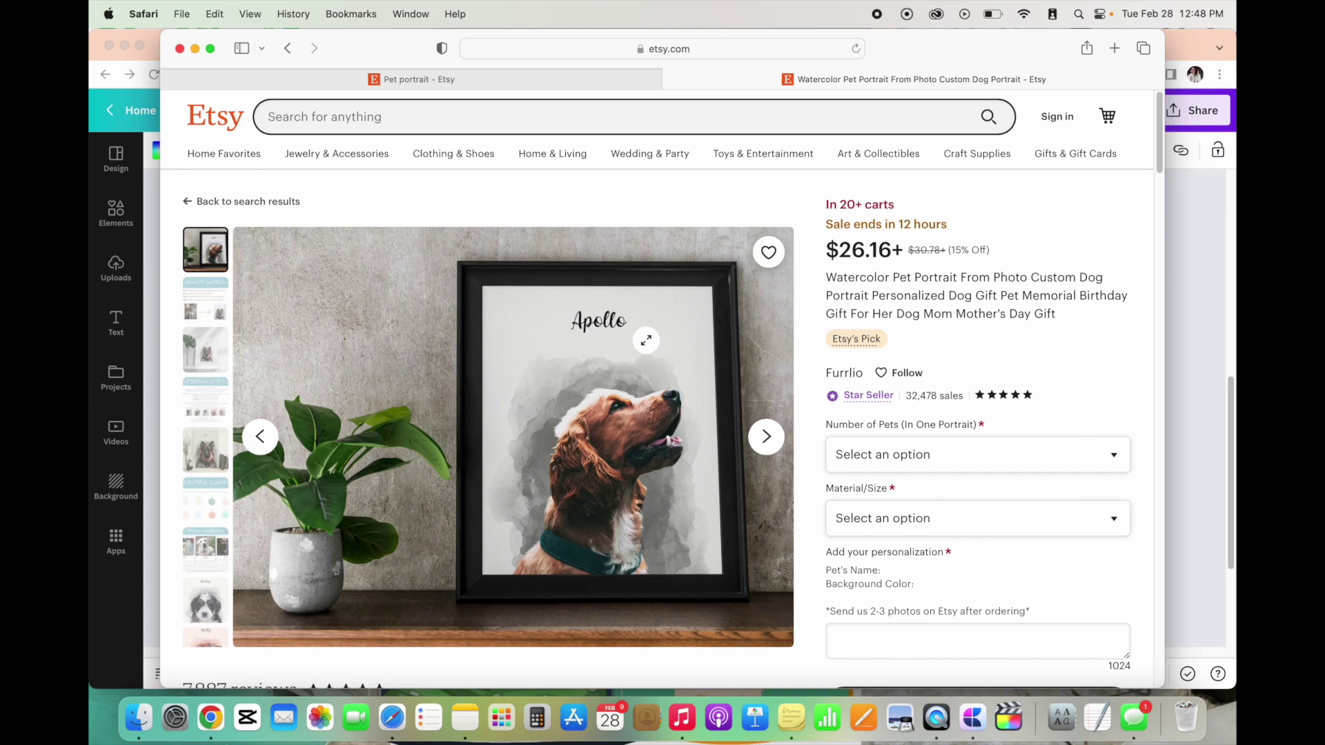
{"action": "key", "text": "ctrl+Up"}
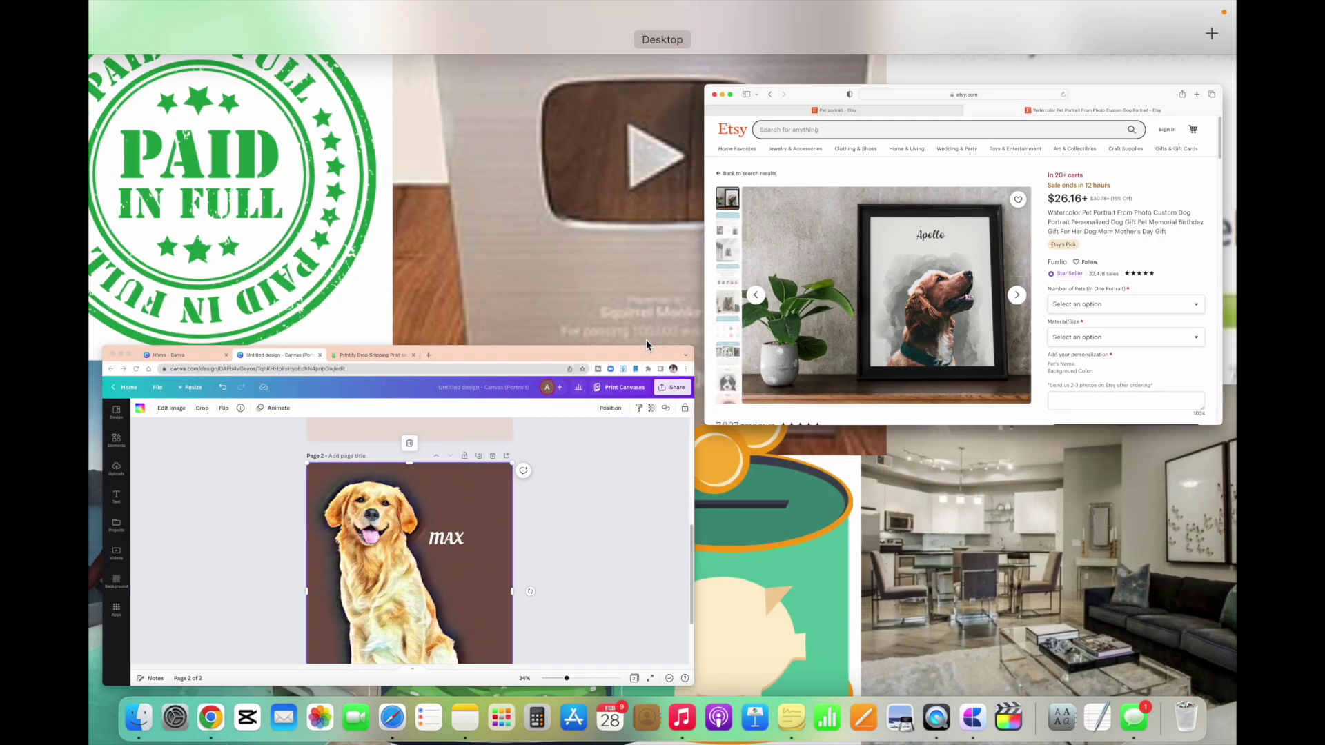
{"action": "left_click", "coordinate": [628, 420]}
Enlarge the MAX label slightly by dragging its corner handle, then finish editing
{"action": "scroll", "coordinate": [755, 417], "scroll_direction": "down", "scroll_amount": 2}
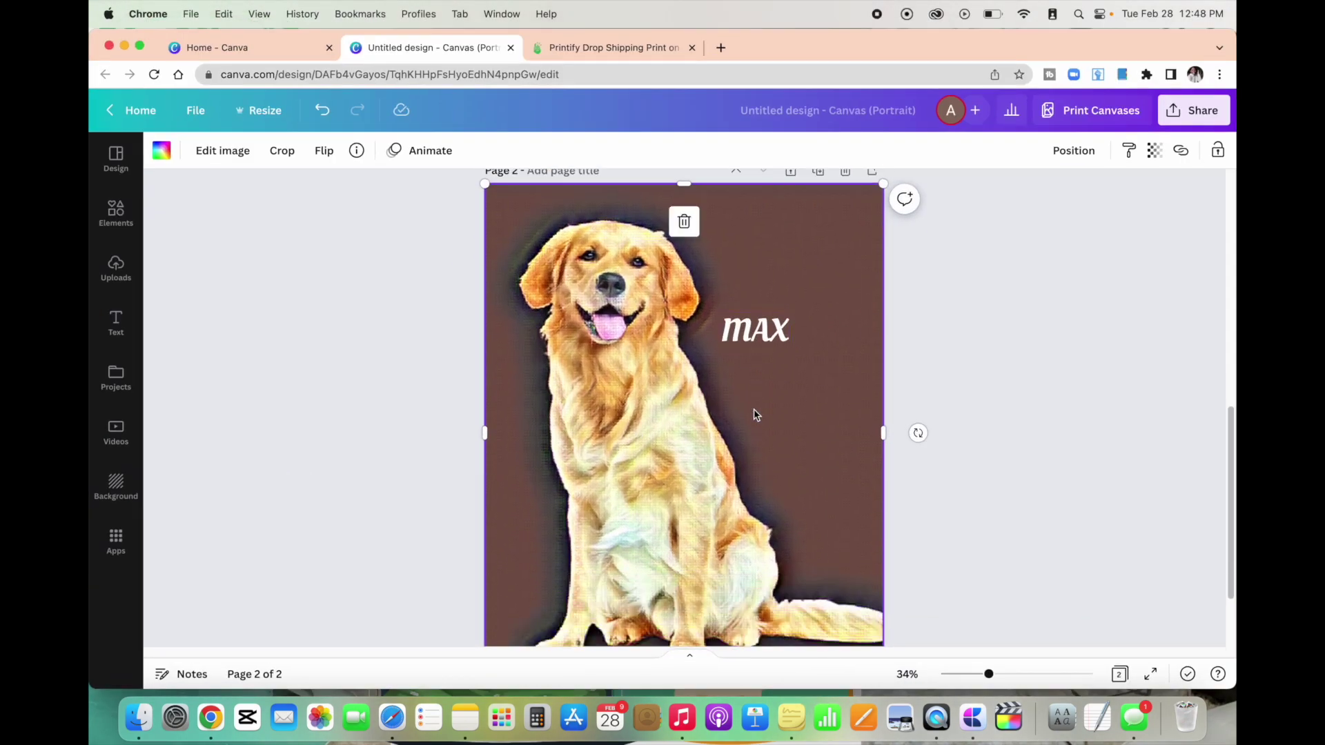
{"action": "left_click", "coordinate": [759, 331]}
{"action": "left_click_drag", "start_coordinate": [790, 354], "coordinate": [793, 352]}
{"action": "left_click", "coordinate": [786, 348]}
{"action": "left_click", "coordinate": [905, 378]}
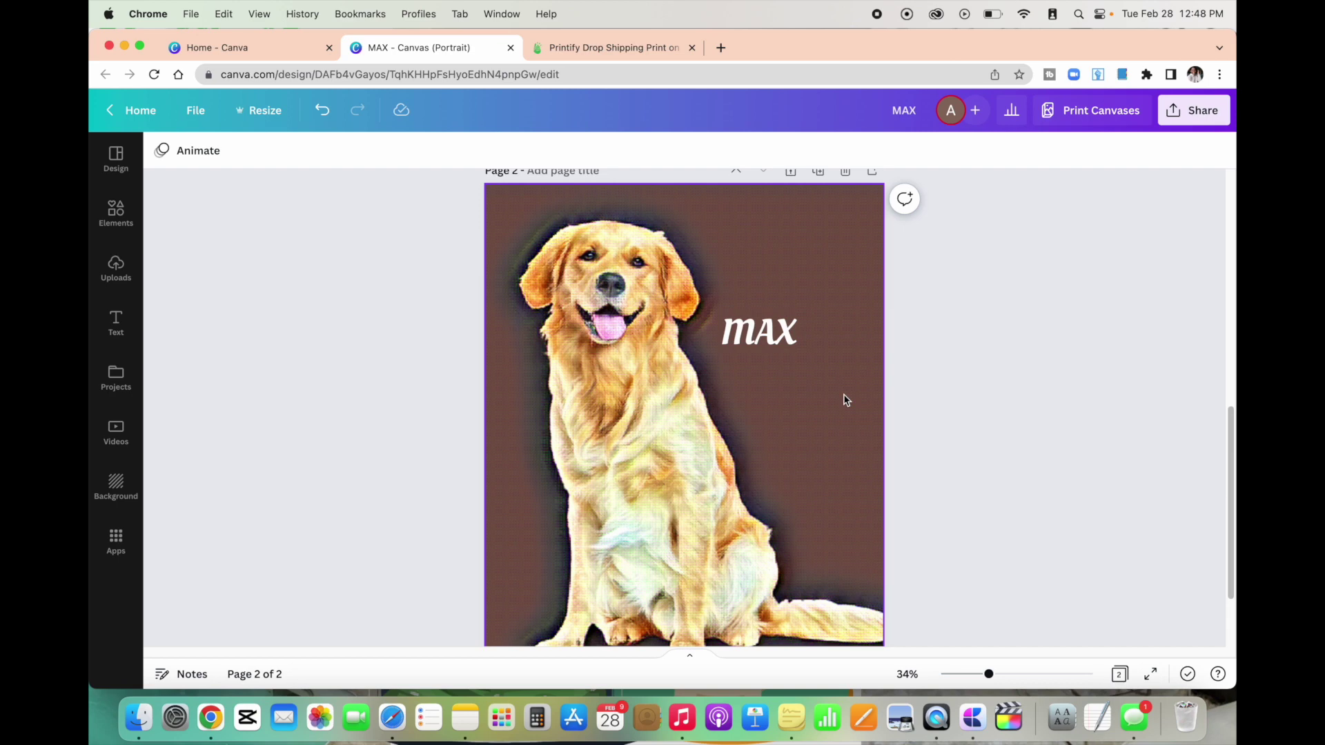
Return to page 1 and bring up editing options for the original dog photo
{"action": "scroll", "coordinate": [846, 400], "scroll_direction": "down", "scroll_amount": 1}
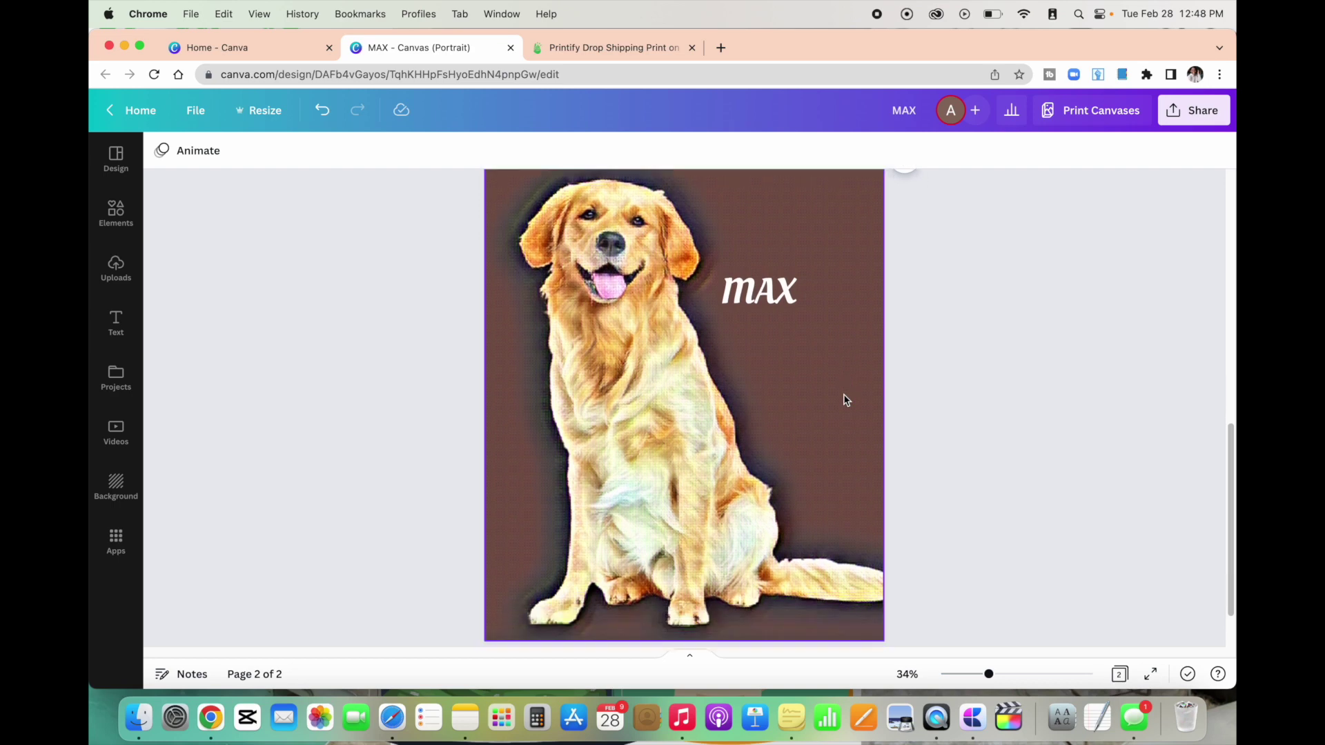
{"action": "scroll", "coordinate": [845, 401], "scroll_direction": "up", "scroll_amount": 1}
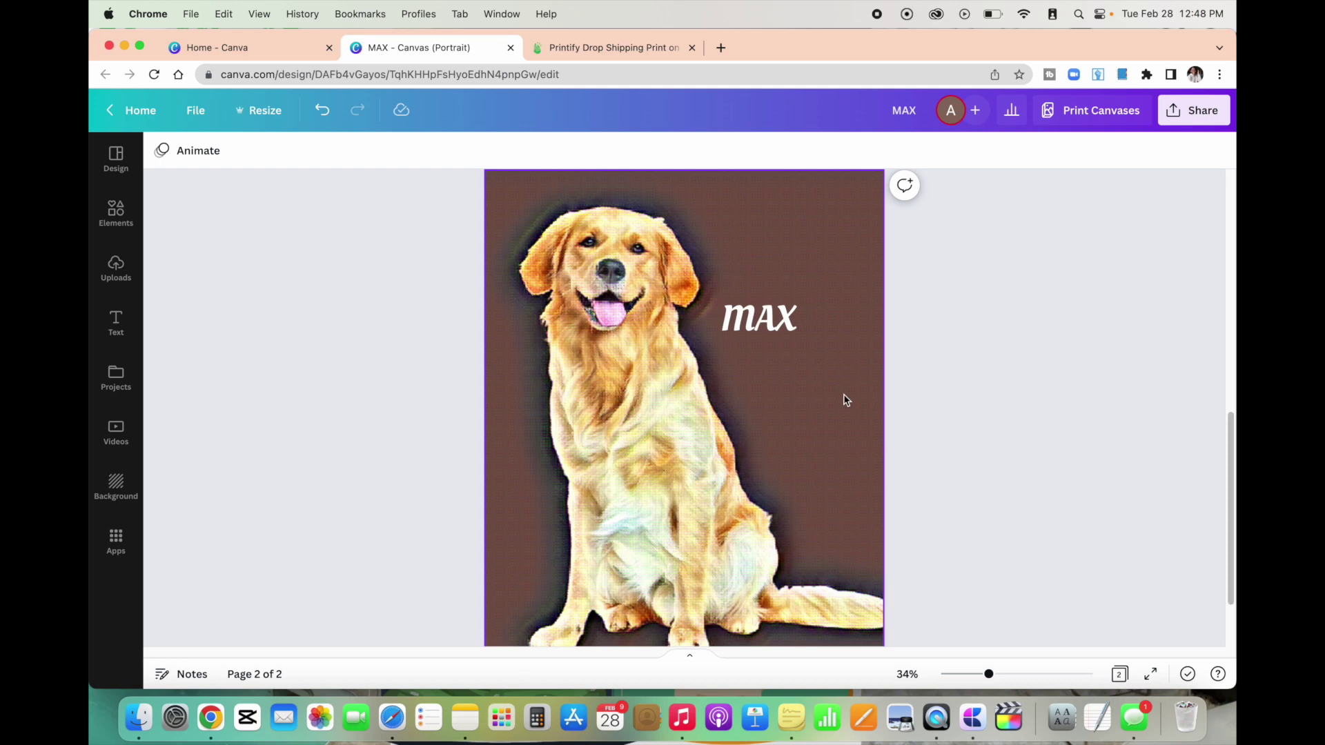
{"action": "scroll", "coordinate": [846, 401], "scroll_direction": "up", "scroll_amount": 1}
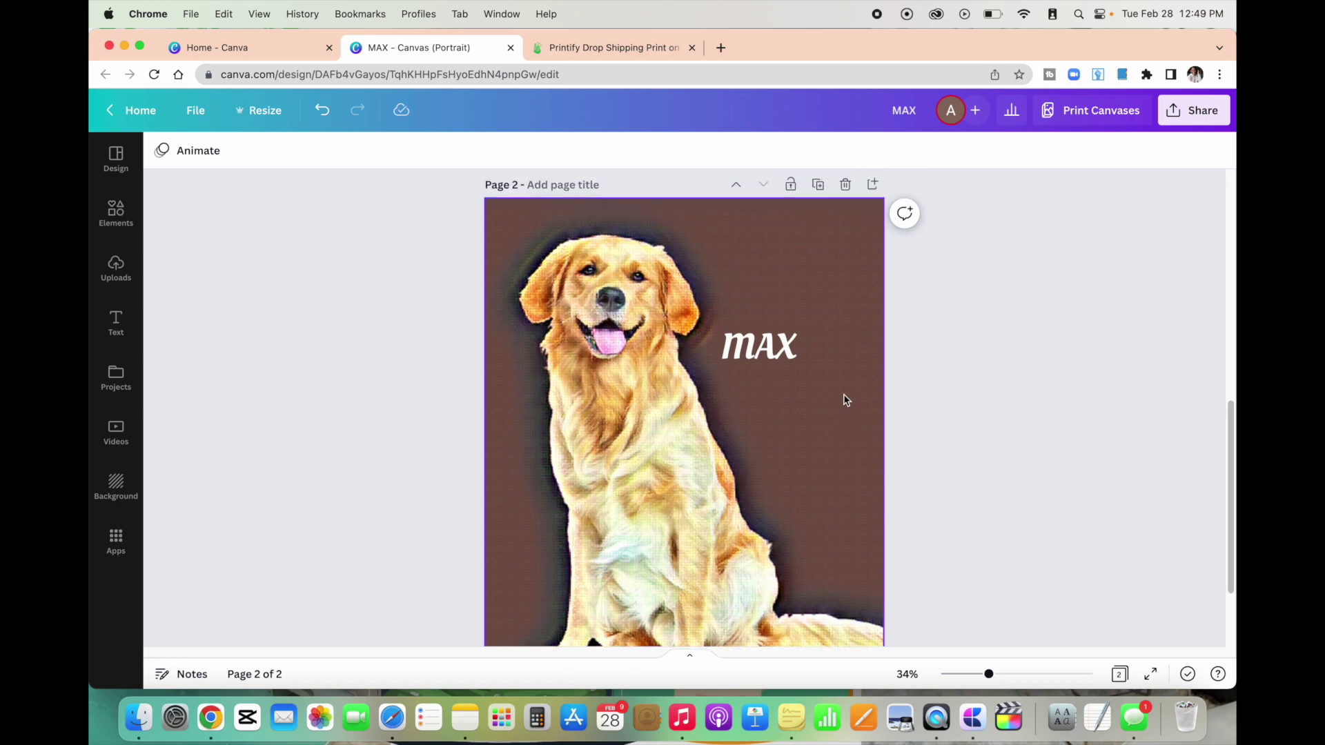
{"action": "scroll", "coordinate": [845, 400], "scroll_direction": "down", "scroll_amount": 1}
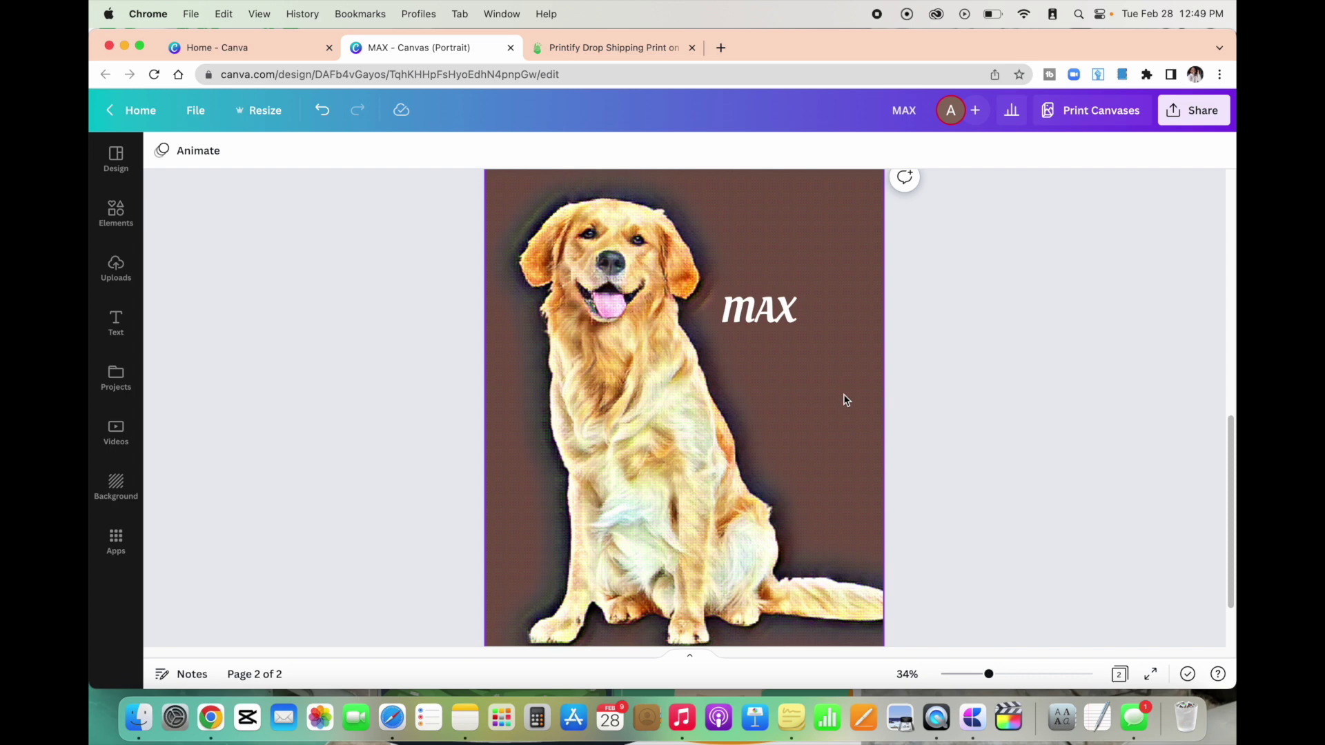
{"action": "scroll", "coordinate": [845, 401], "scroll_direction": "up", "scroll_amount": 10}
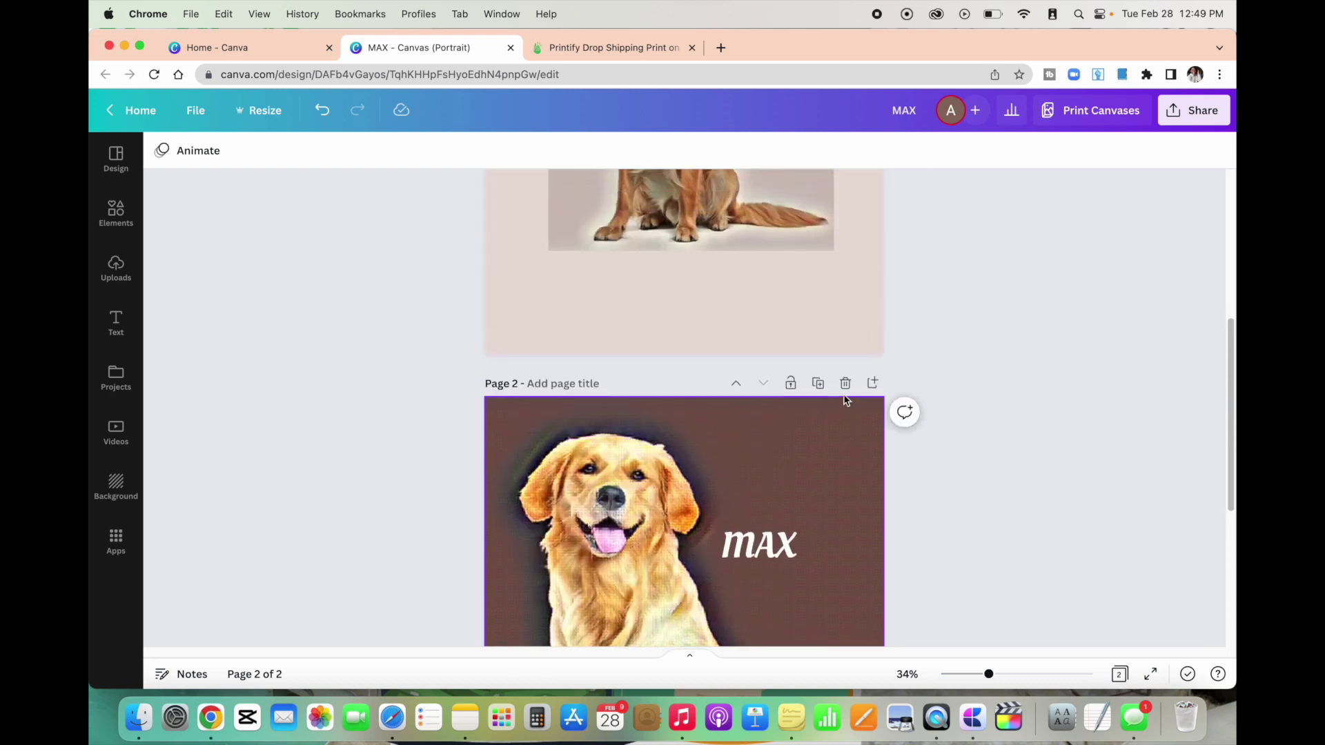
{"action": "left_click", "coordinate": [755, 396]}
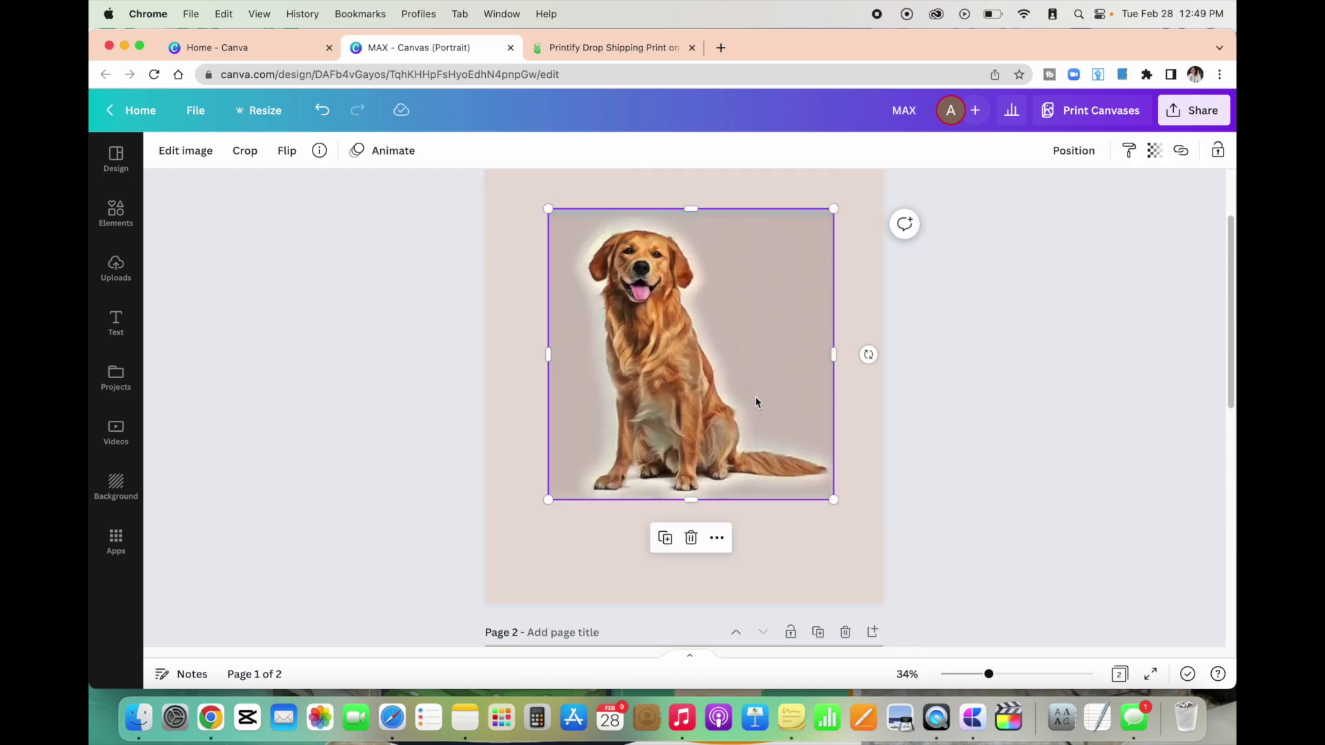
{"action": "left_click", "coordinate": [183, 153]}
Browse the Paint Effects for the original photo and close them without applying any
{"action": "left_click", "coordinate": [219, 297]}
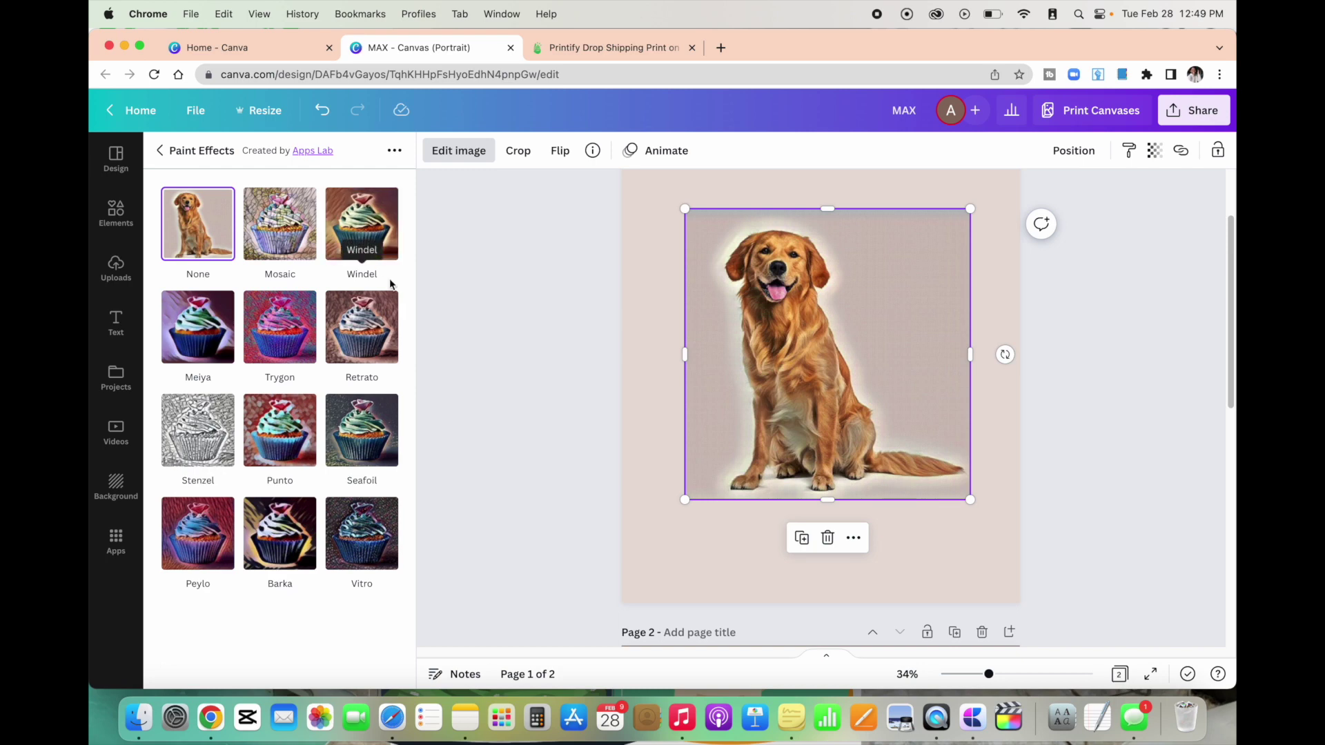
{"action": "left_click", "coordinate": [653, 334]}
{"action": "left_click", "coordinate": [878, 281]}
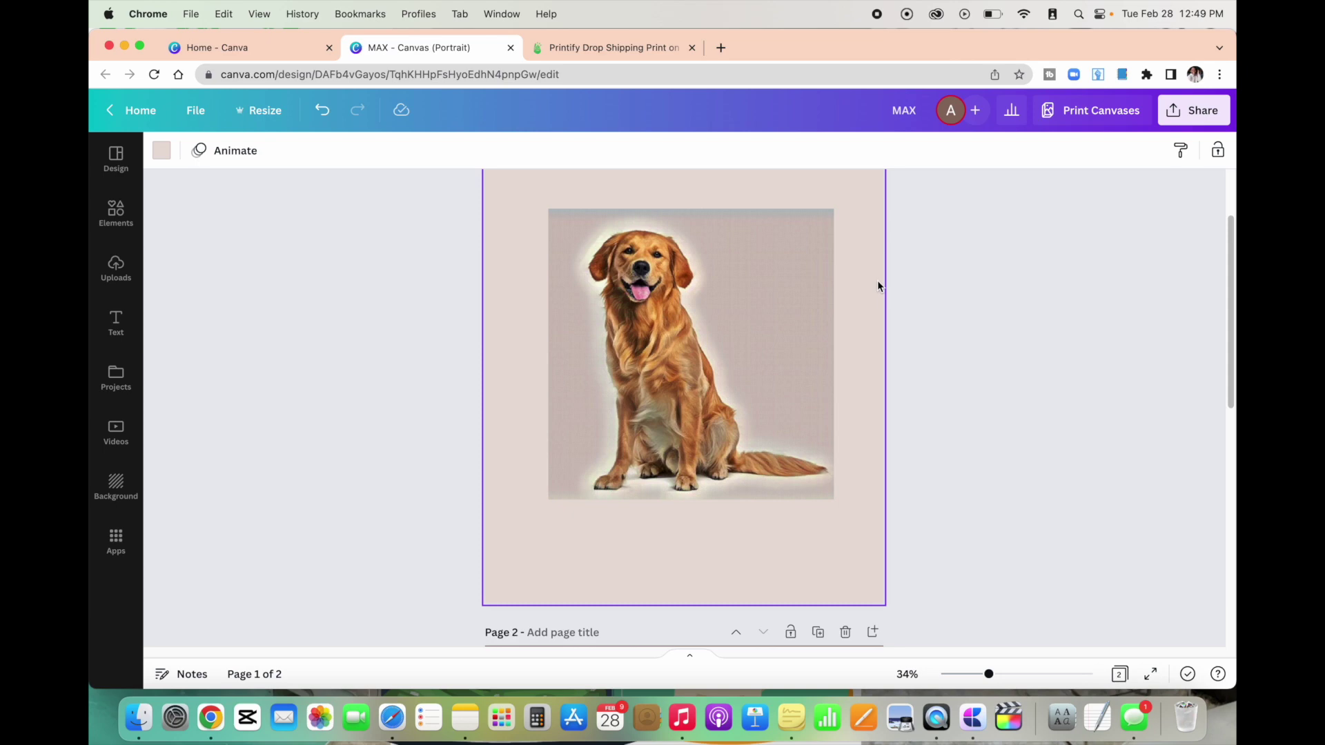
{"action": "scroll", "coordinate": [876, 280], "scroll_direction": "up", "scroll_amount": 1}
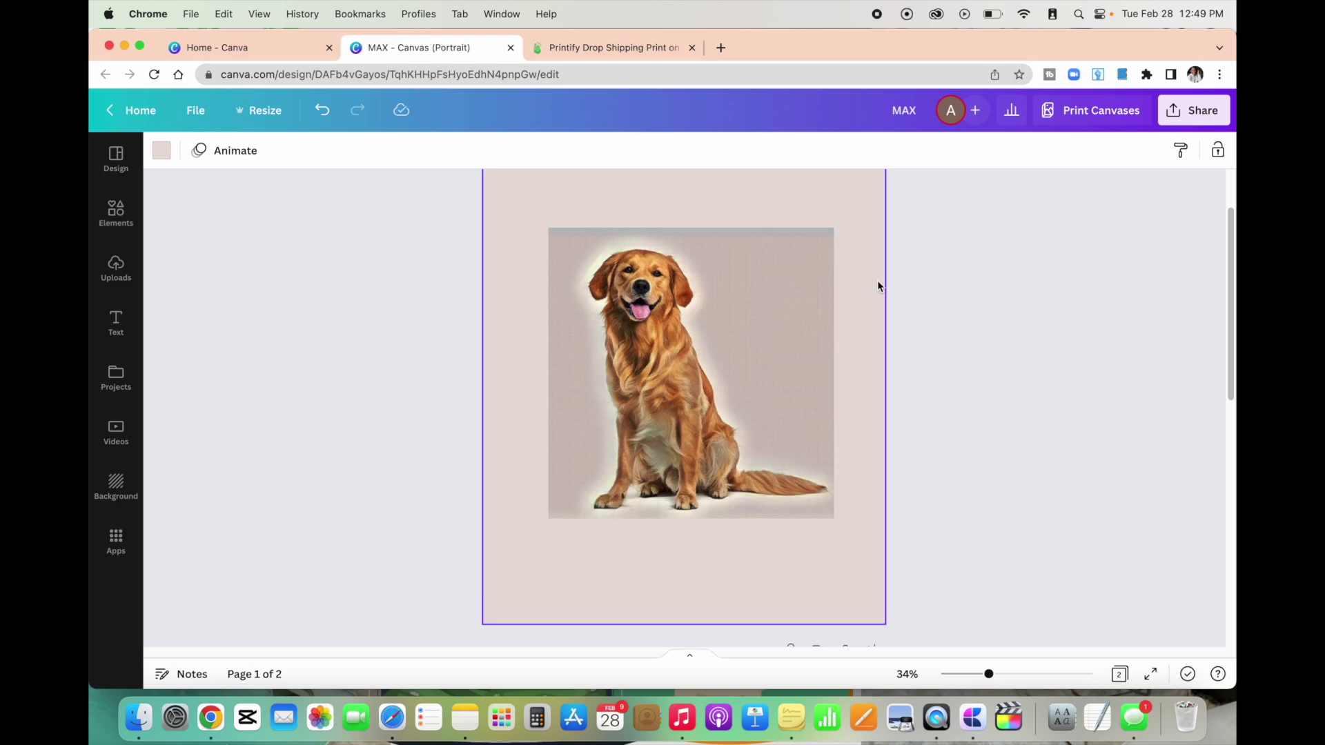
{"action": "left_click", "coordinate": [816, 304]}
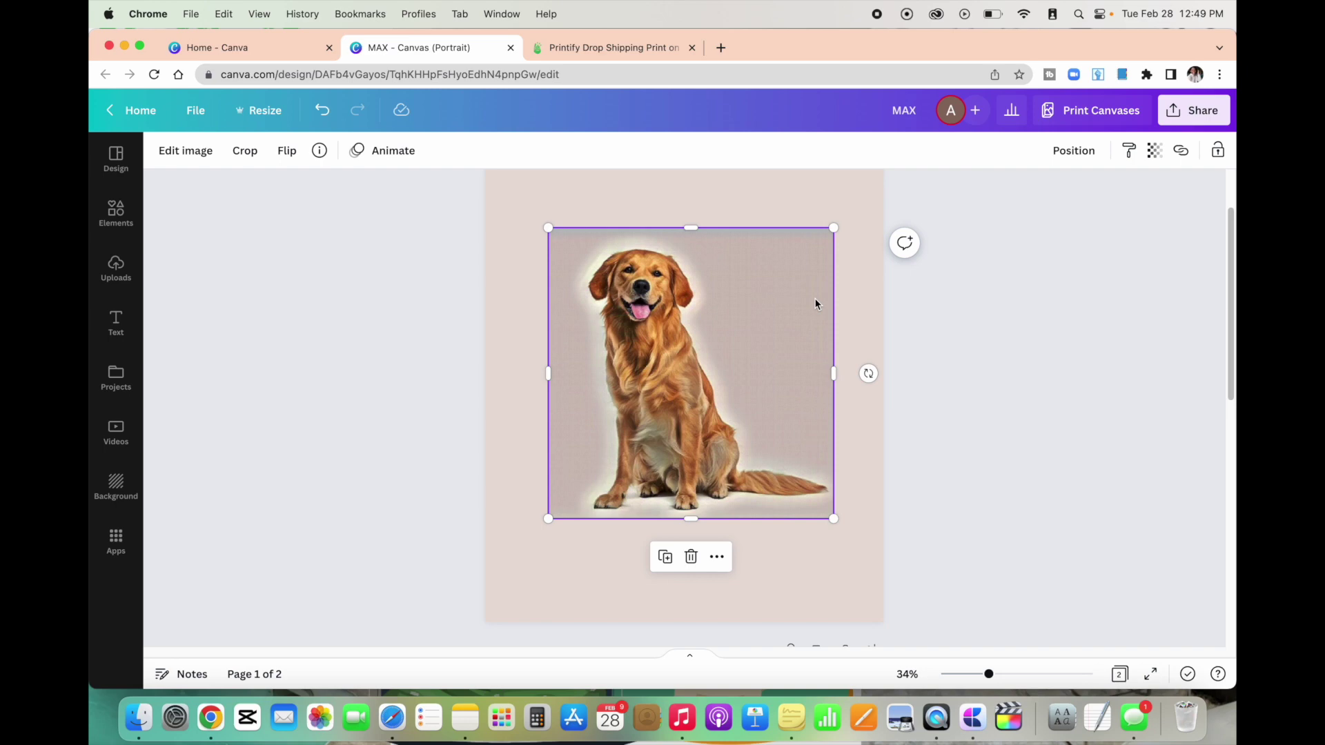
Go back to the finished MAX design on page 2, then switch to the Printify framed poster editor
{"action": "scroll", "coordinate": [816, 304], "scroll_direction": "down", "scroll_amount": 10}
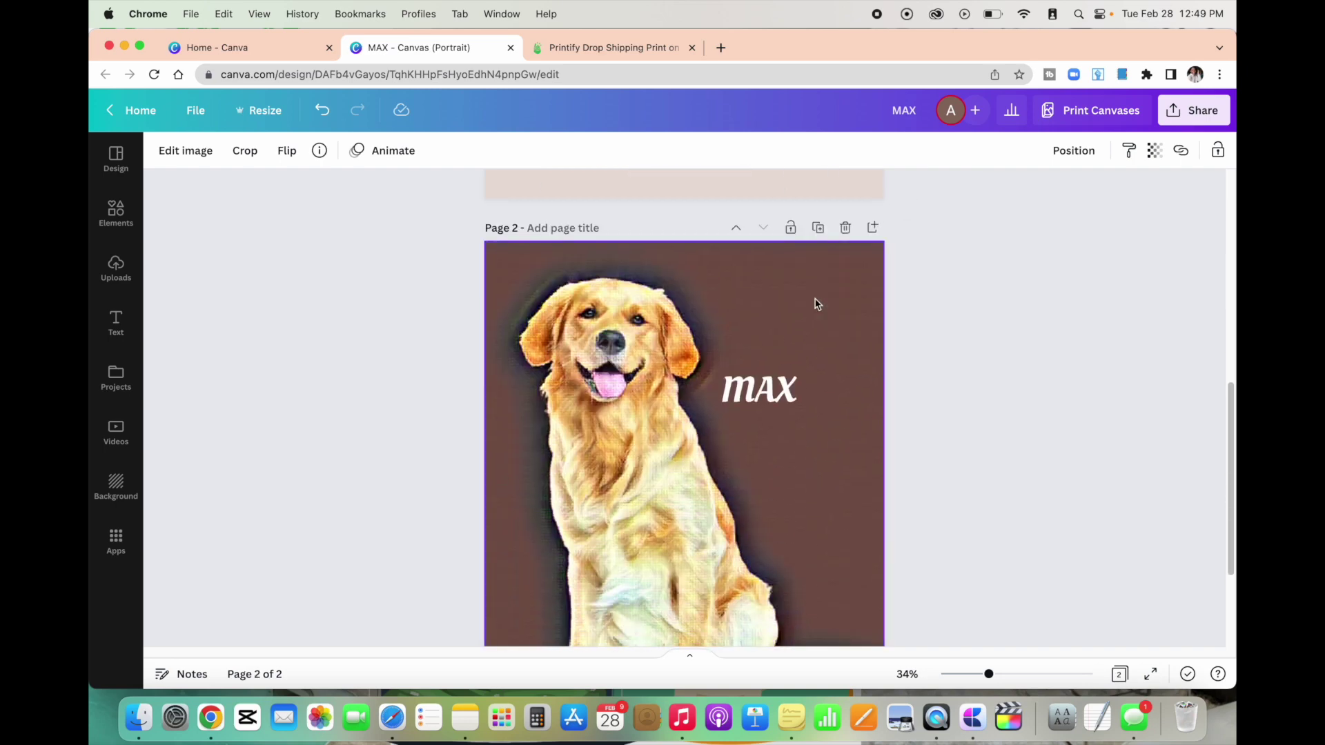
{"action": "left_click", "coordinate": [816, 304]}
{"action": "scroll", "coordinate": [816, 301], "scroll_direction": "down", "scroll_amount": 2}
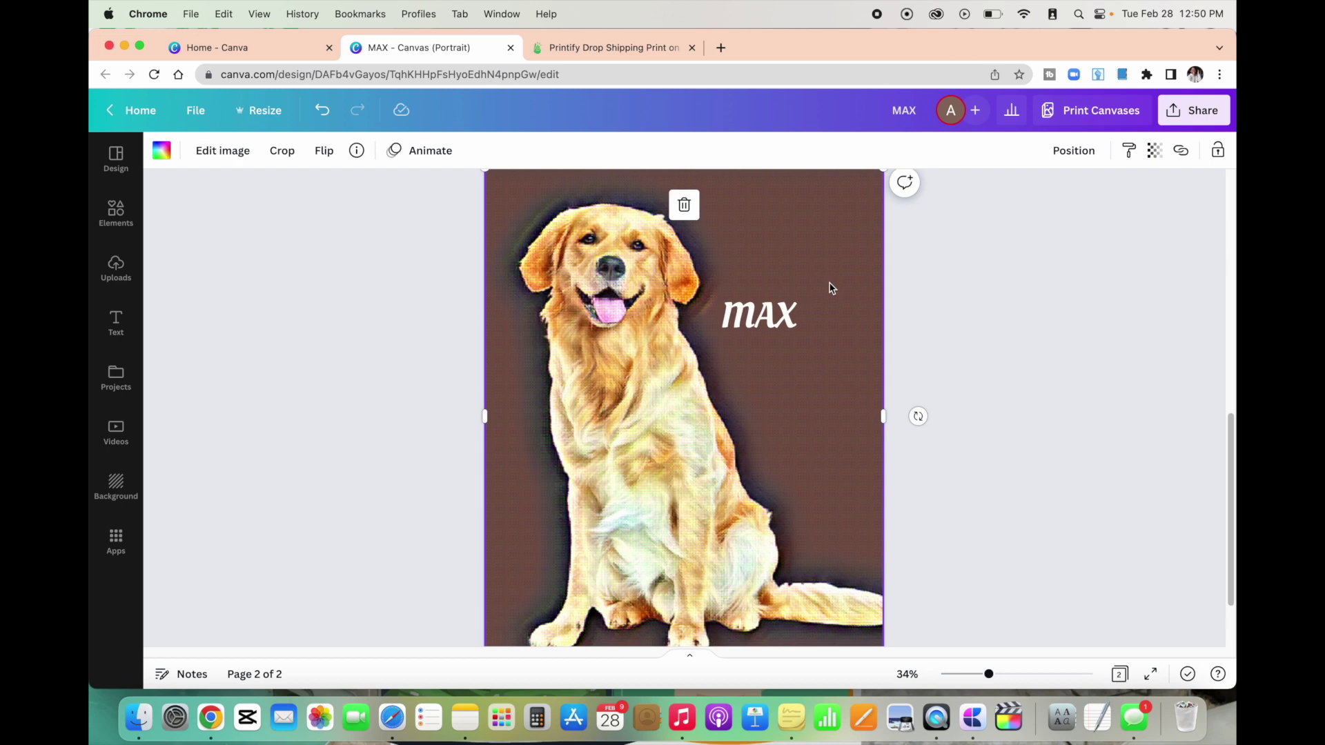
{"action": "left_click", "coordinate": [956, 302]}
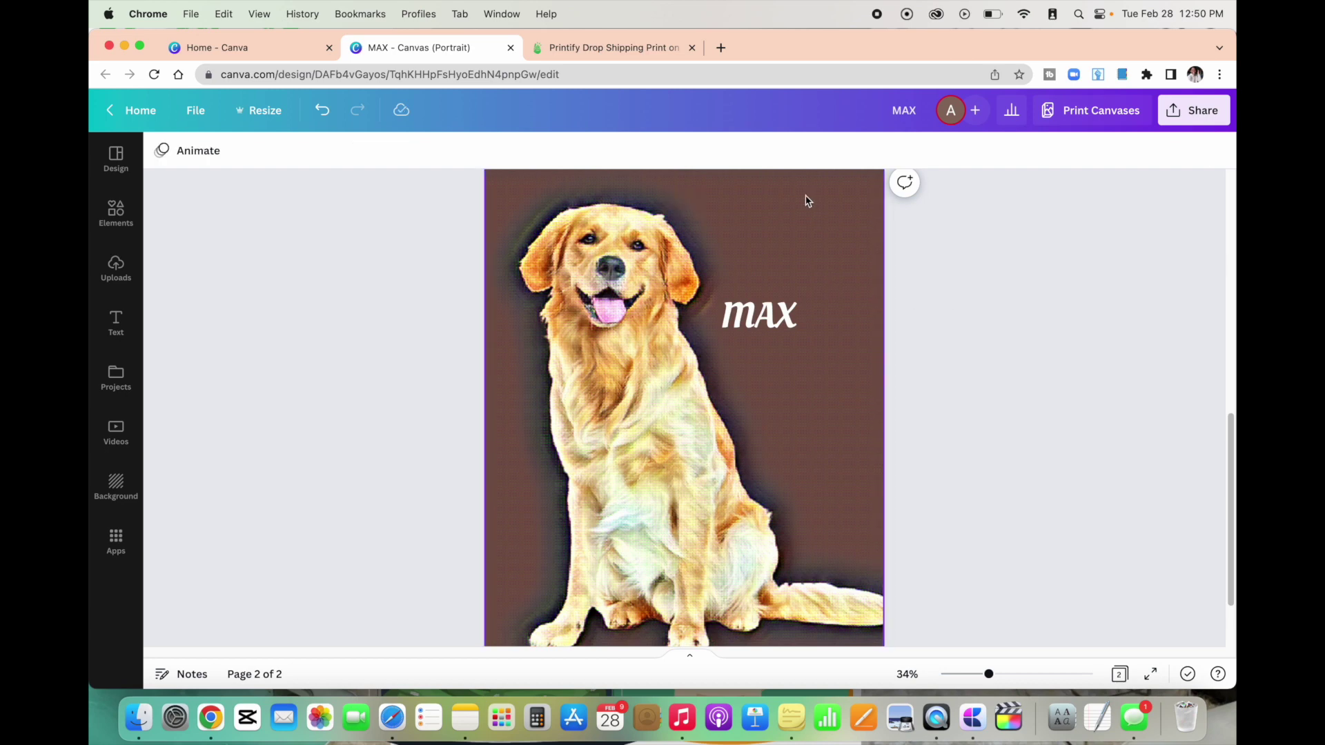
{"action": "left_click", "coordinate": [633, 55]}
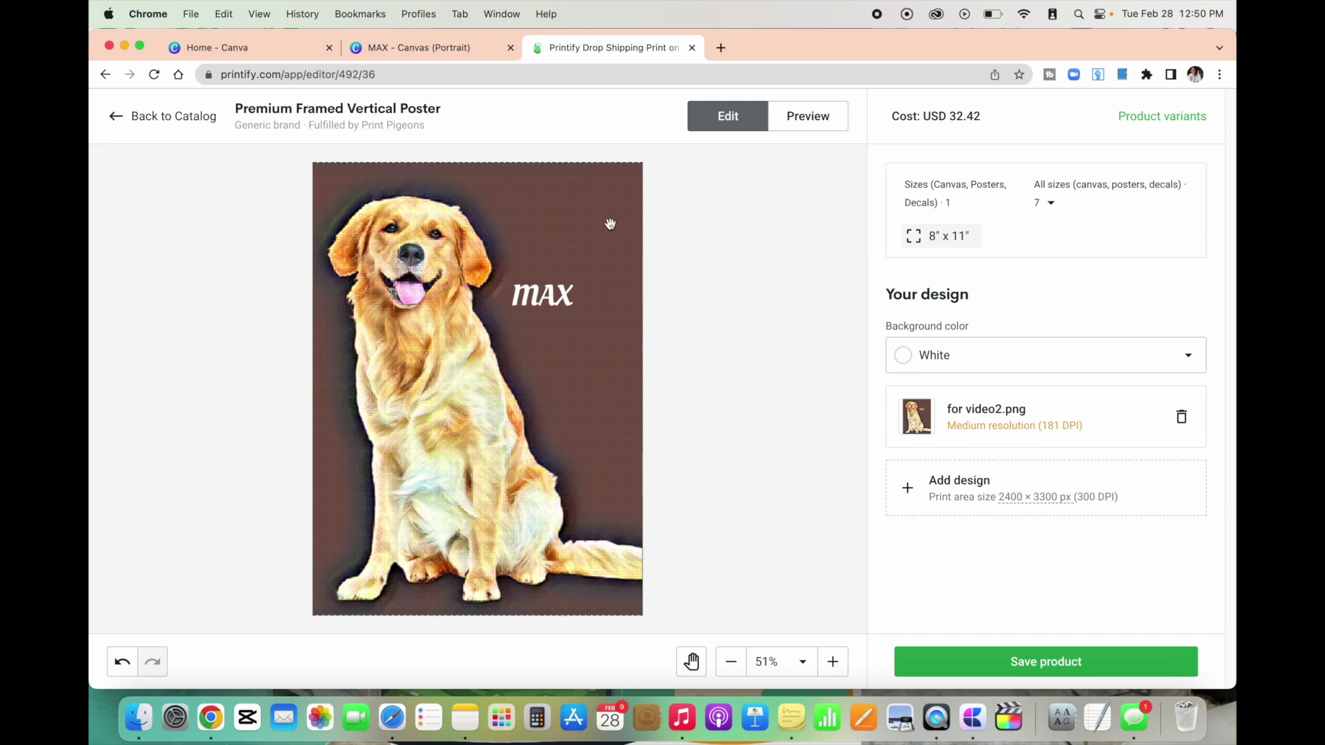
{"action": "left_click", "coordinate": [803, 123]}
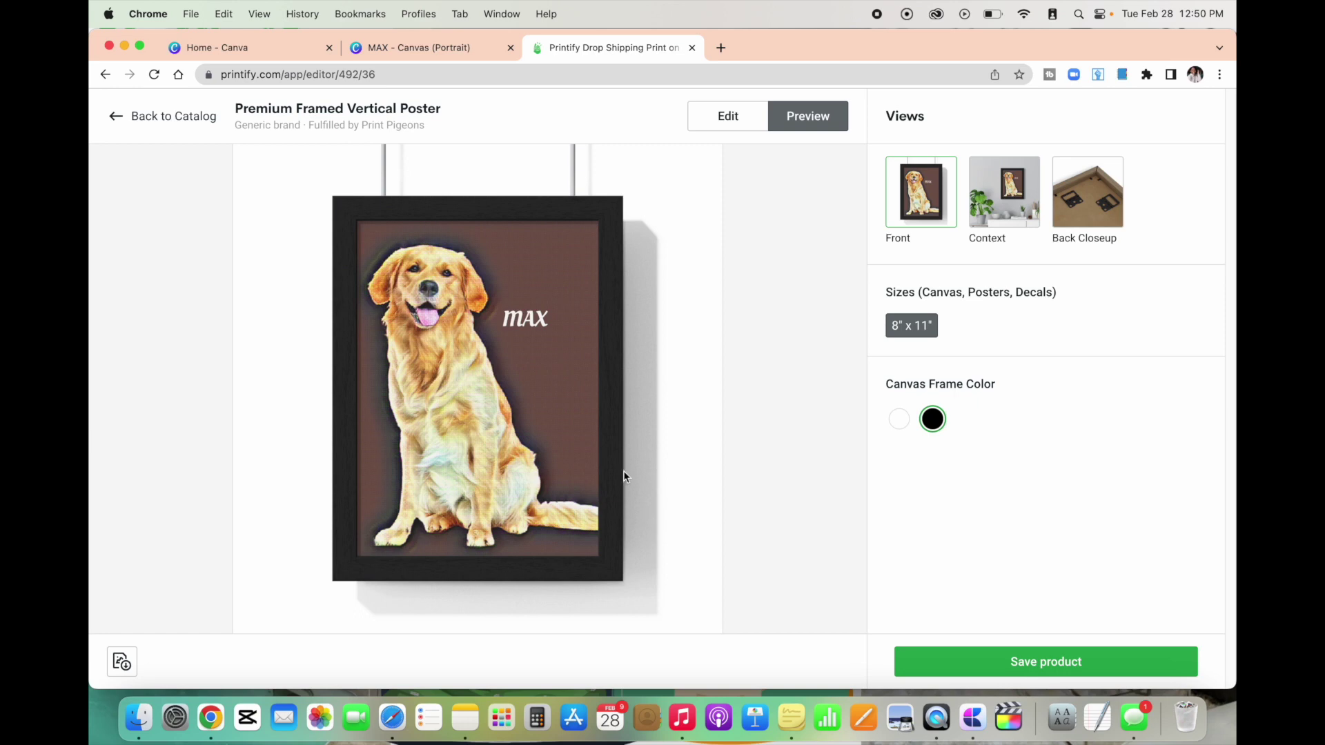
{"action": "left_click", "coordinate": [459, 50]}
Enlarge the MAX label beside the dog's head from size 103 to 129
{"action": "left_click", "coordinate": [777, 334]}
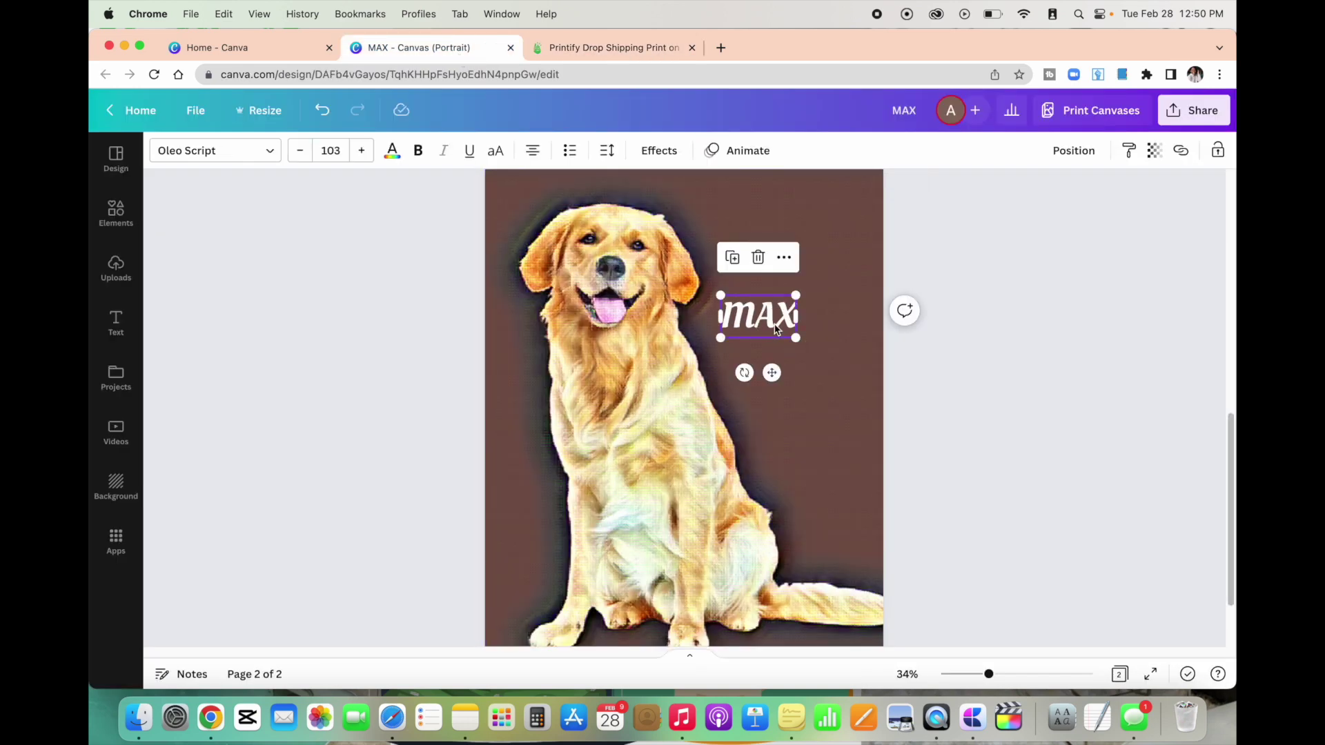
{"action": "left_click_drag", "start_coordinate": [792, 339], "coordinate": [802, 342]}
{"action": "left_click", "coordinate": [858, 333]}
{"action": "left_click", "coordinate": [859, 334]}
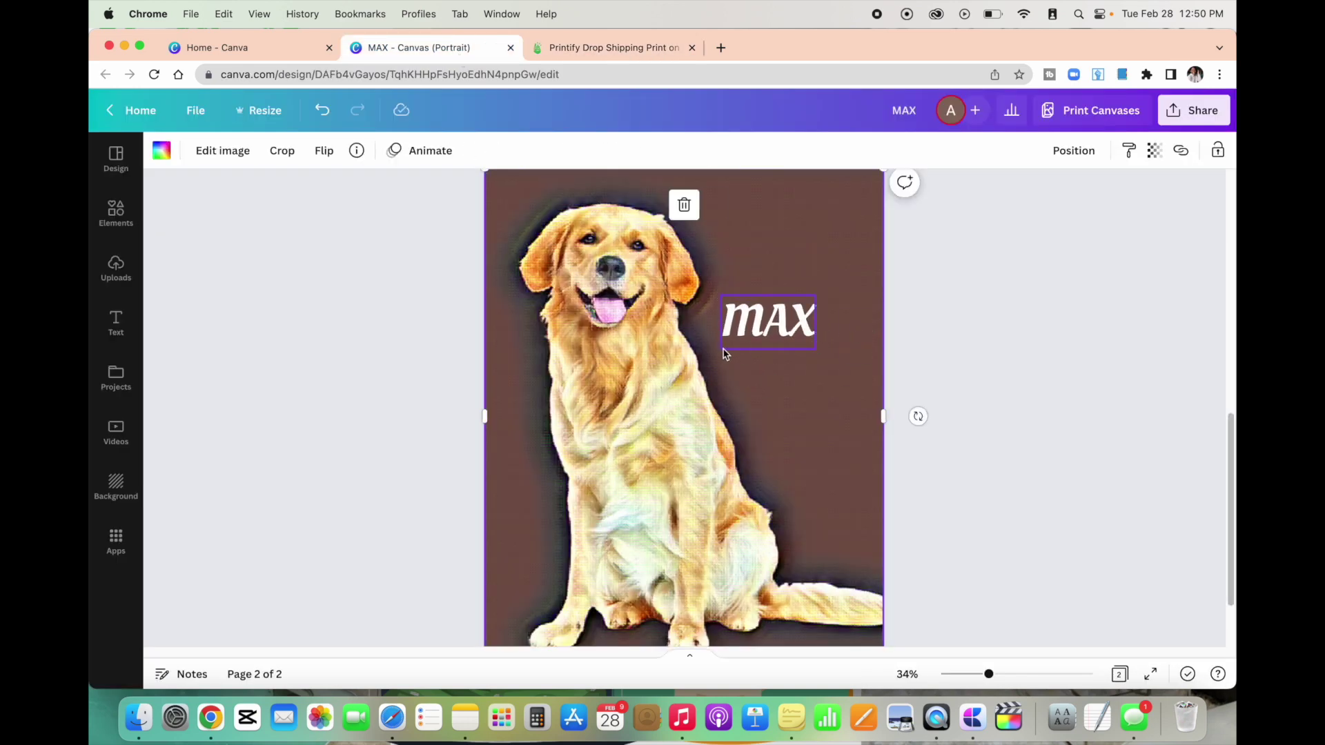
Confirm the MAX label's new size and deselect everything to review the finished poster
{"action": "scroll", "coordinate": [823, 375], "scroll_direction": "up", "scroll_amount": 1}
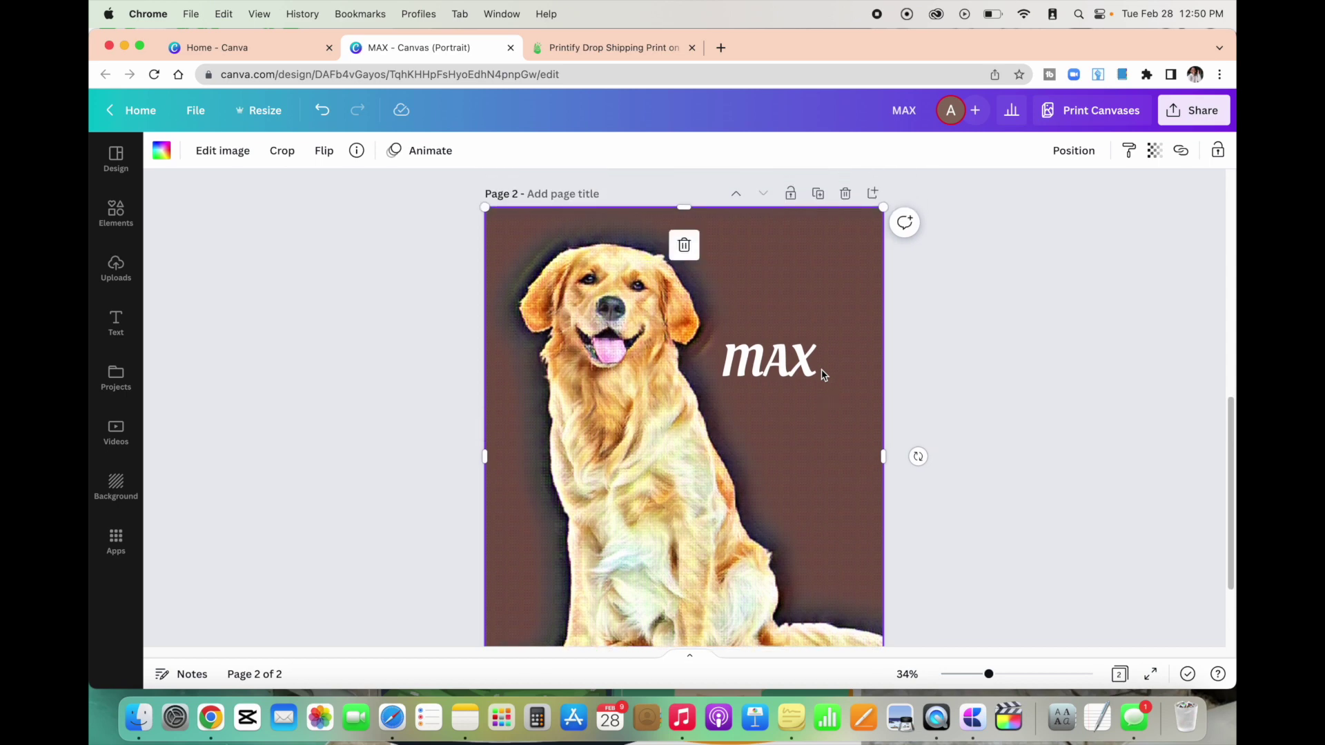
{"action": "scroll", "coordinate": [823, 375], "scroll_direction": "down", "scroll_amount": 1}
{"action": "left_click", "coordinate": [791, 337]}
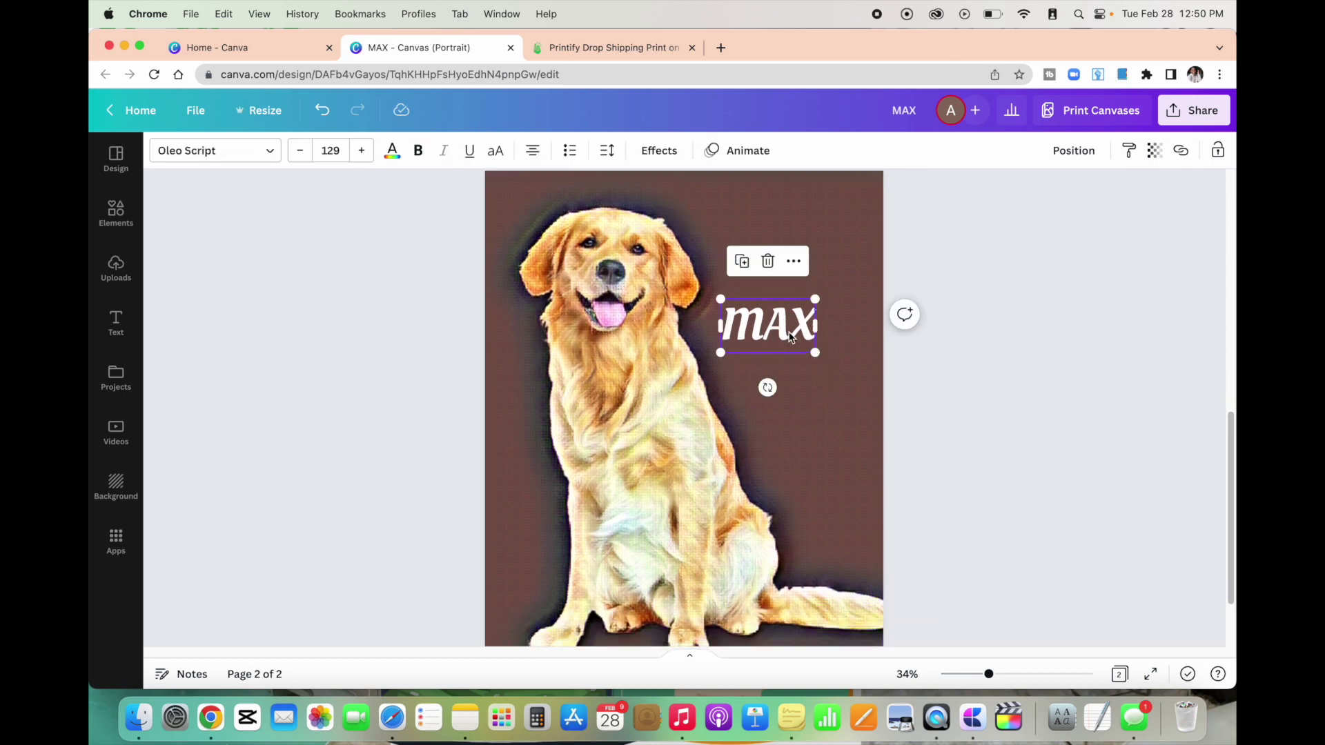
{"action": "left_click", "coordinate": [811, 370]}
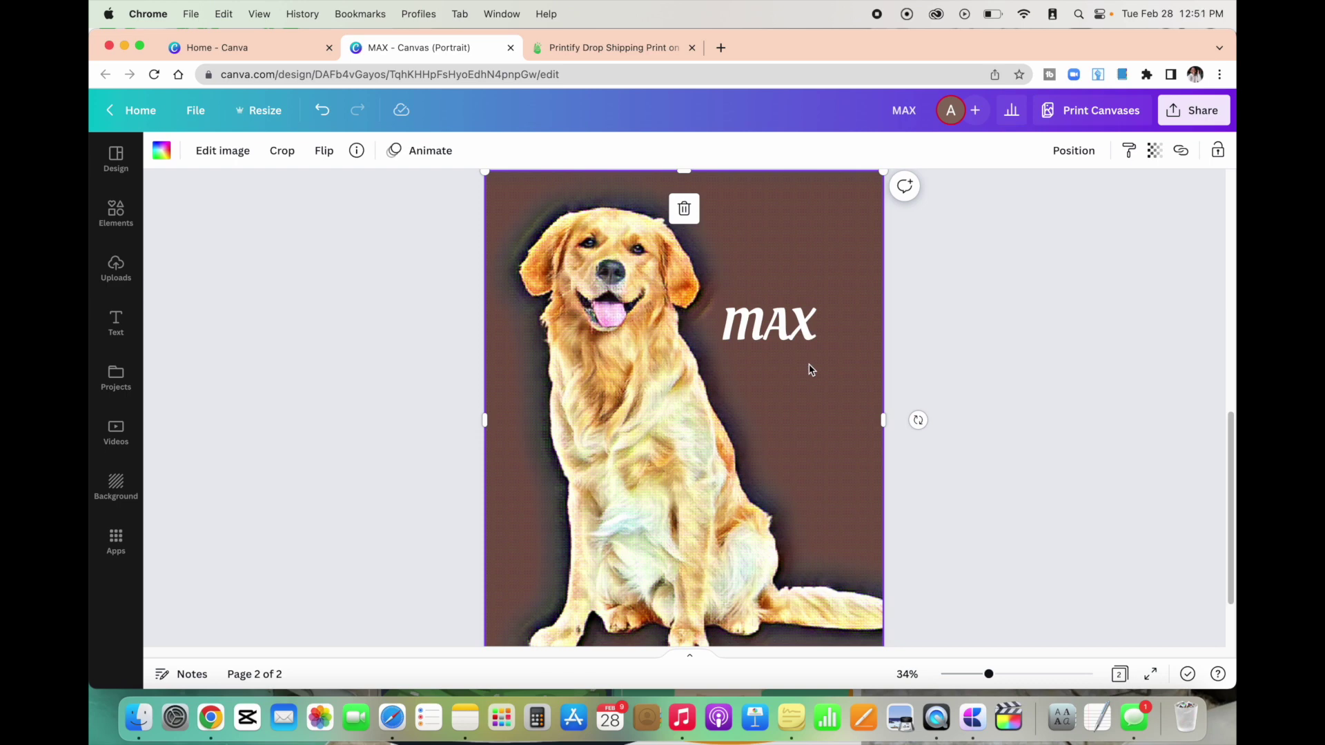
{"action": "left_click", "coordinate": [931, 337]}
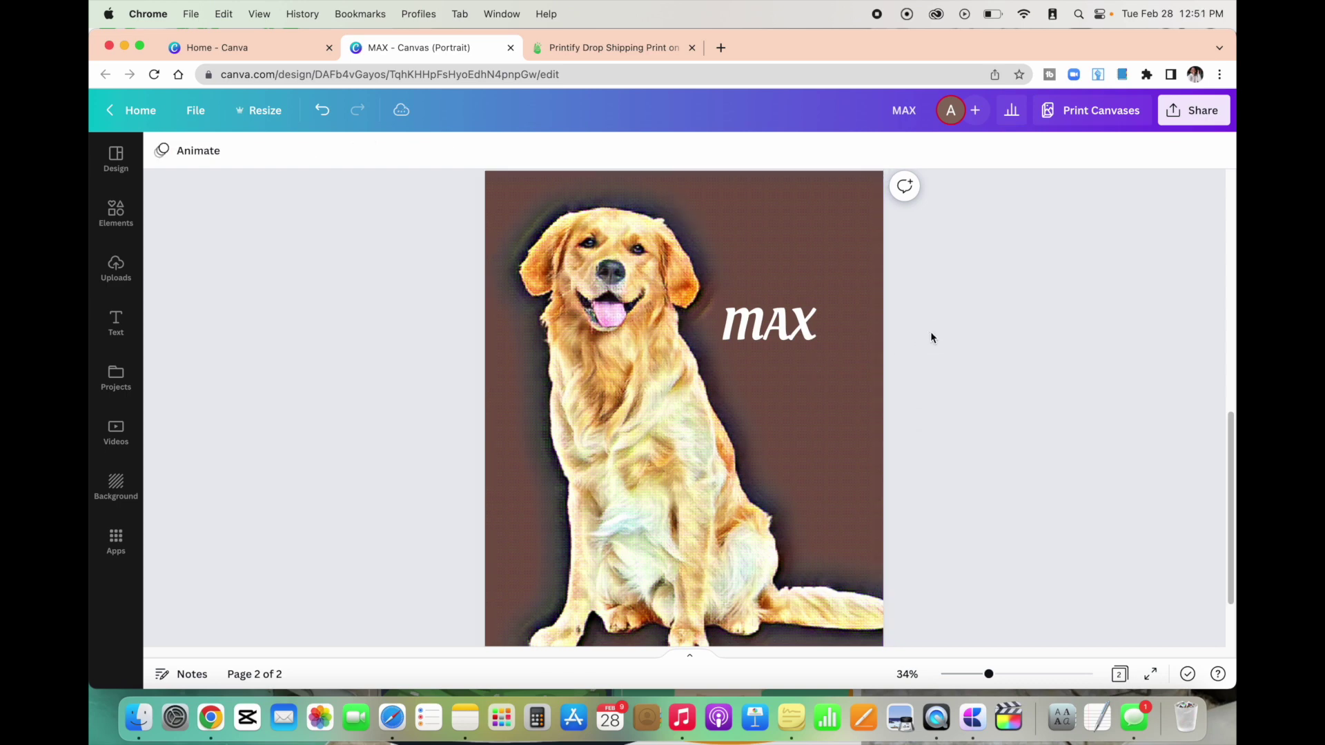